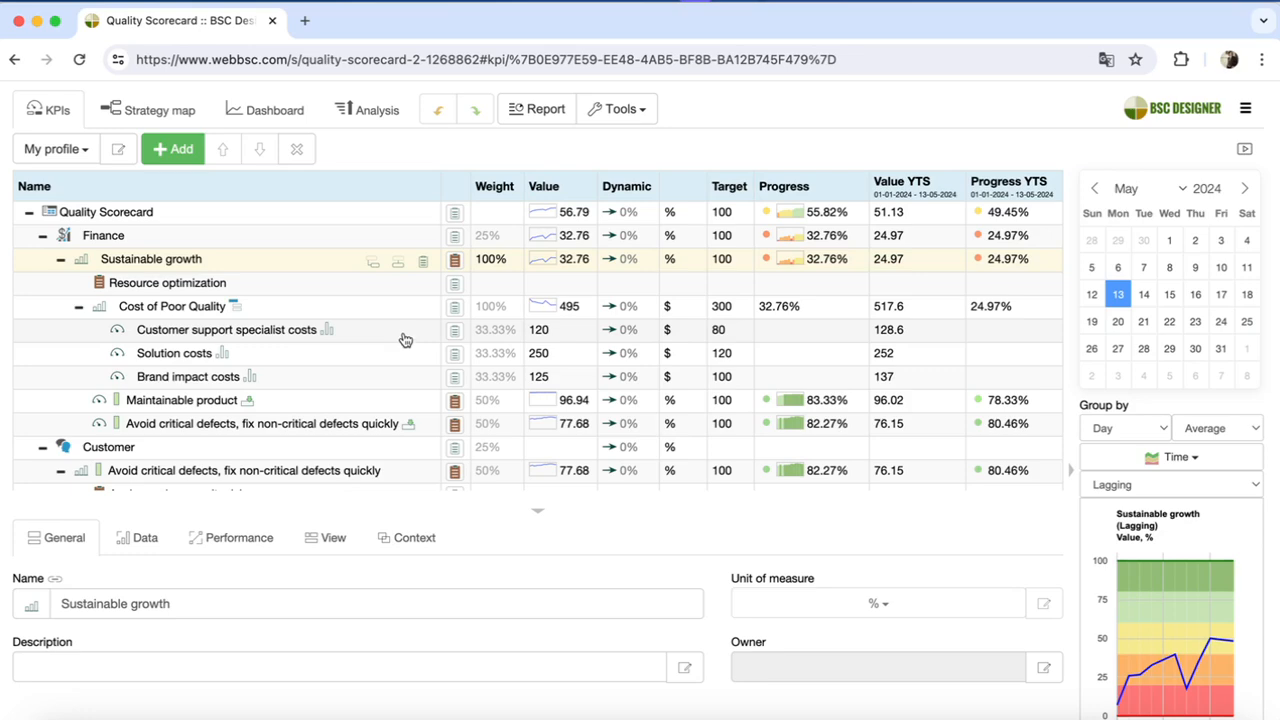
Generate the Overview report for the current year, grouped by month, in HTML and review it down to the Customer support specialist costs charts
left_click(536, 112)
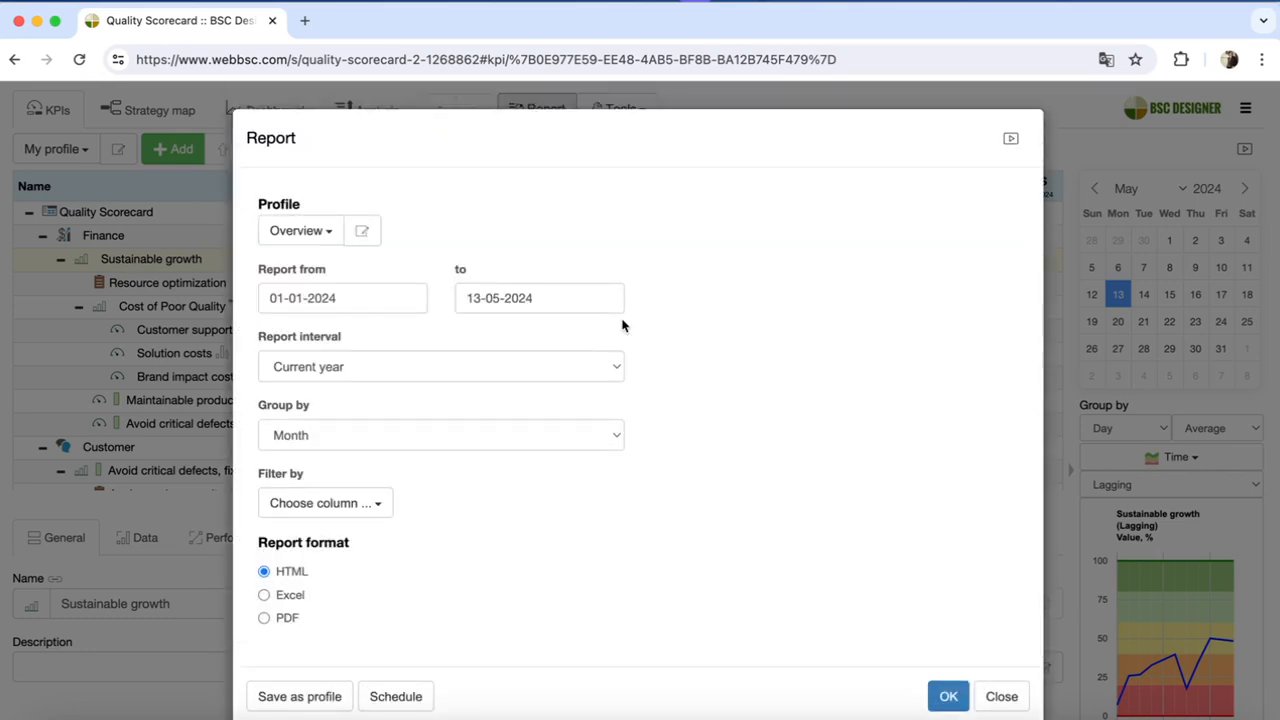
left_click(298, 231)
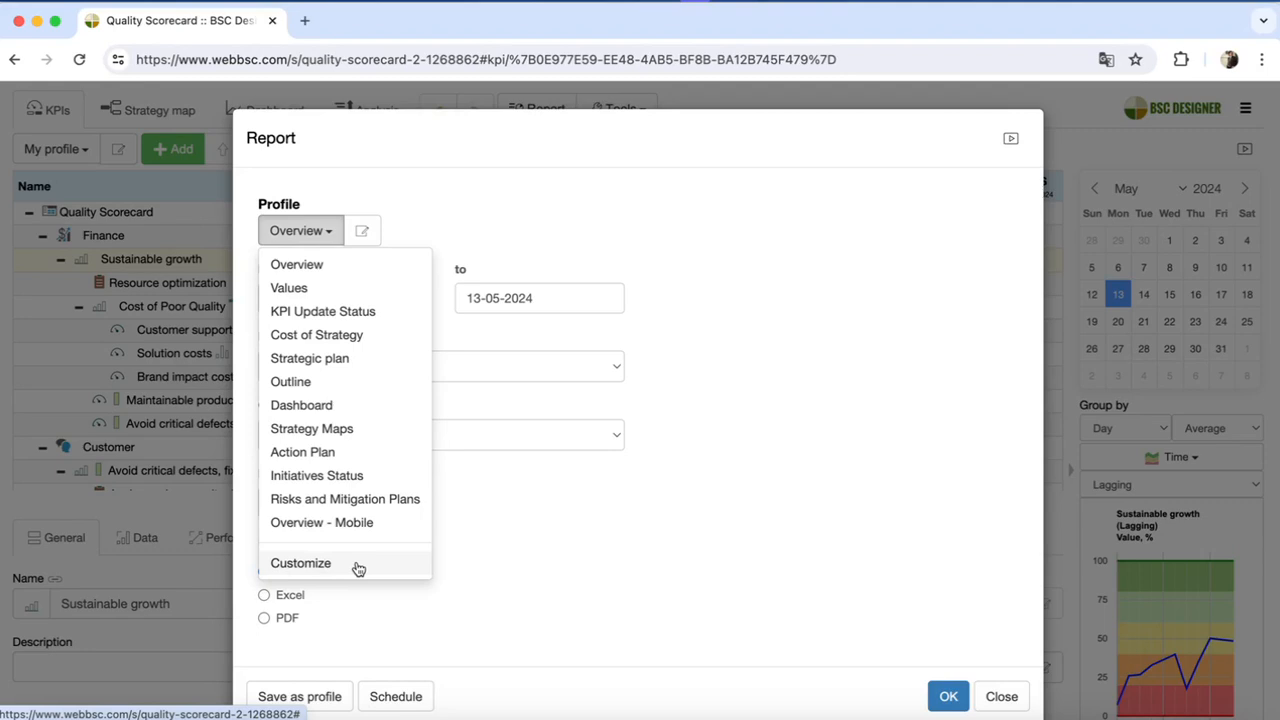
left_click(706, 360)
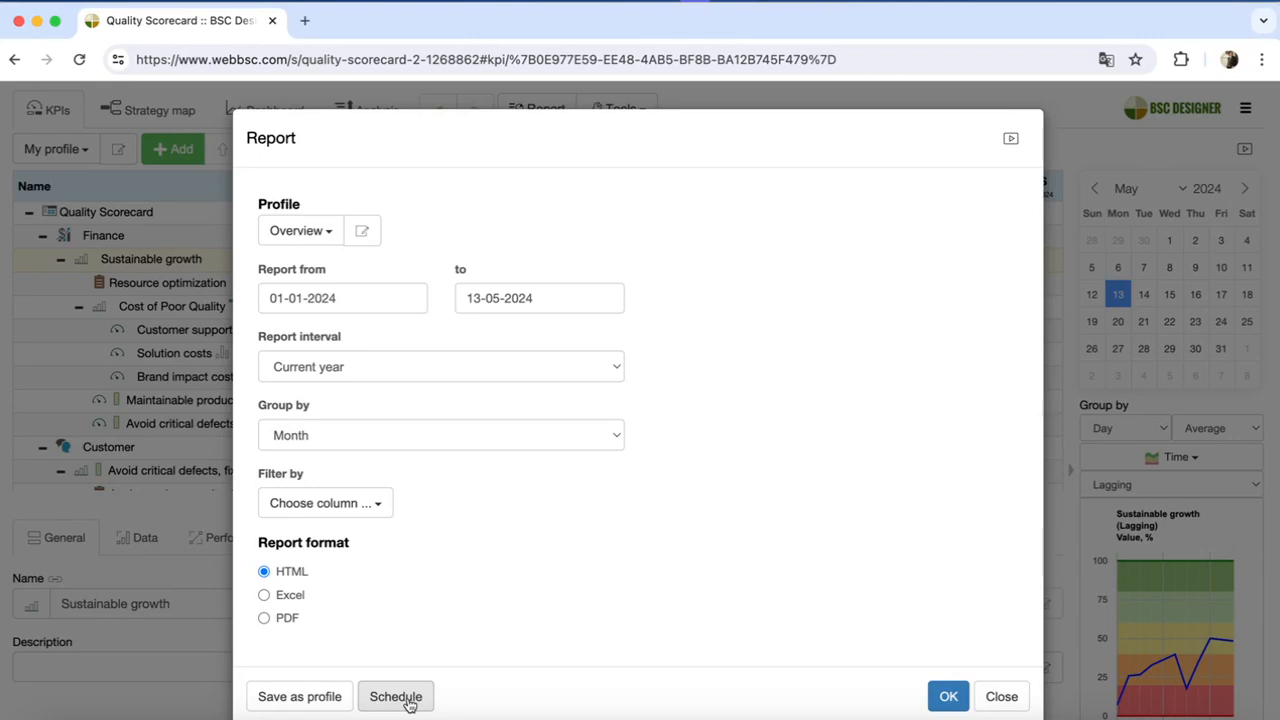
left_click(278, 232)
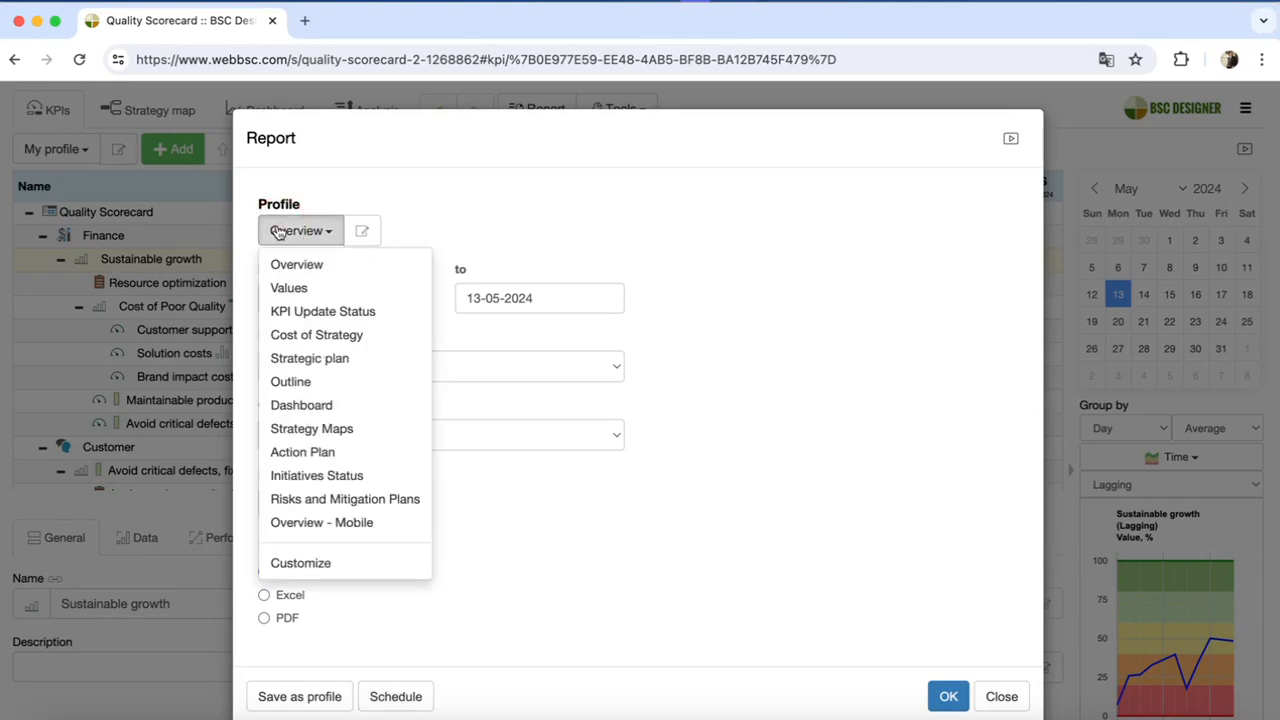
left_click(582, 200)
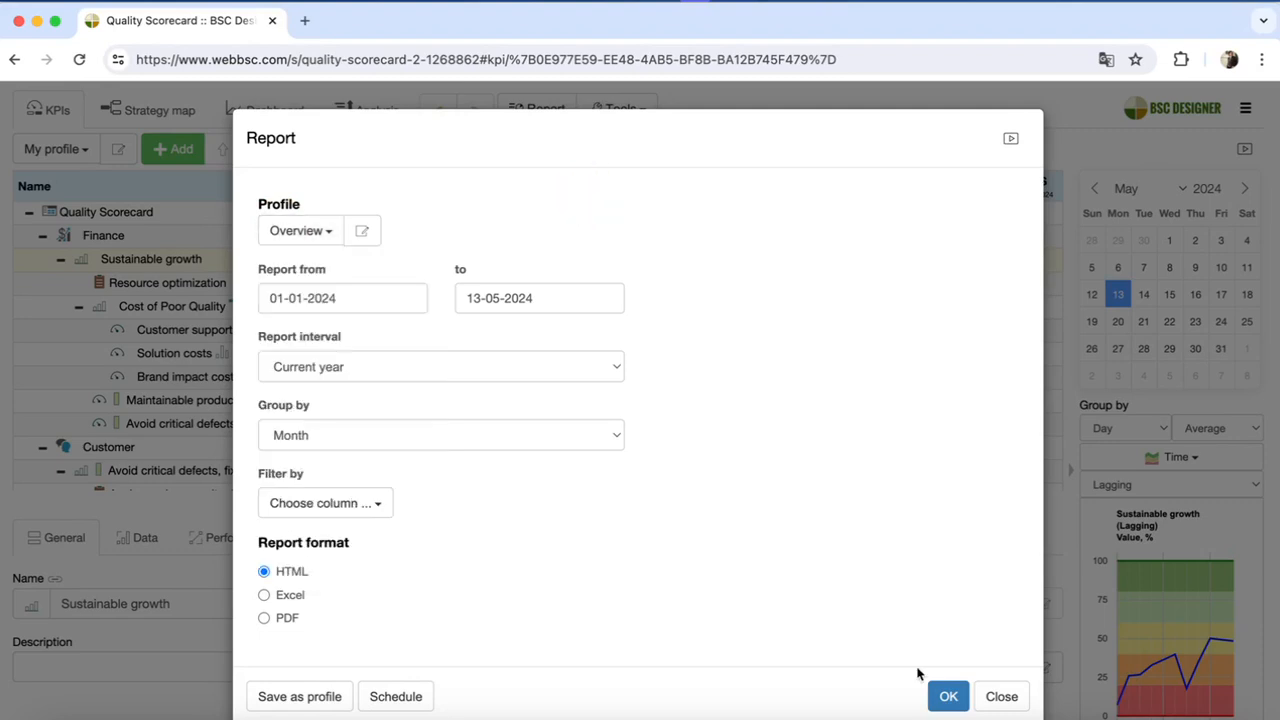
left_click(948, 696)
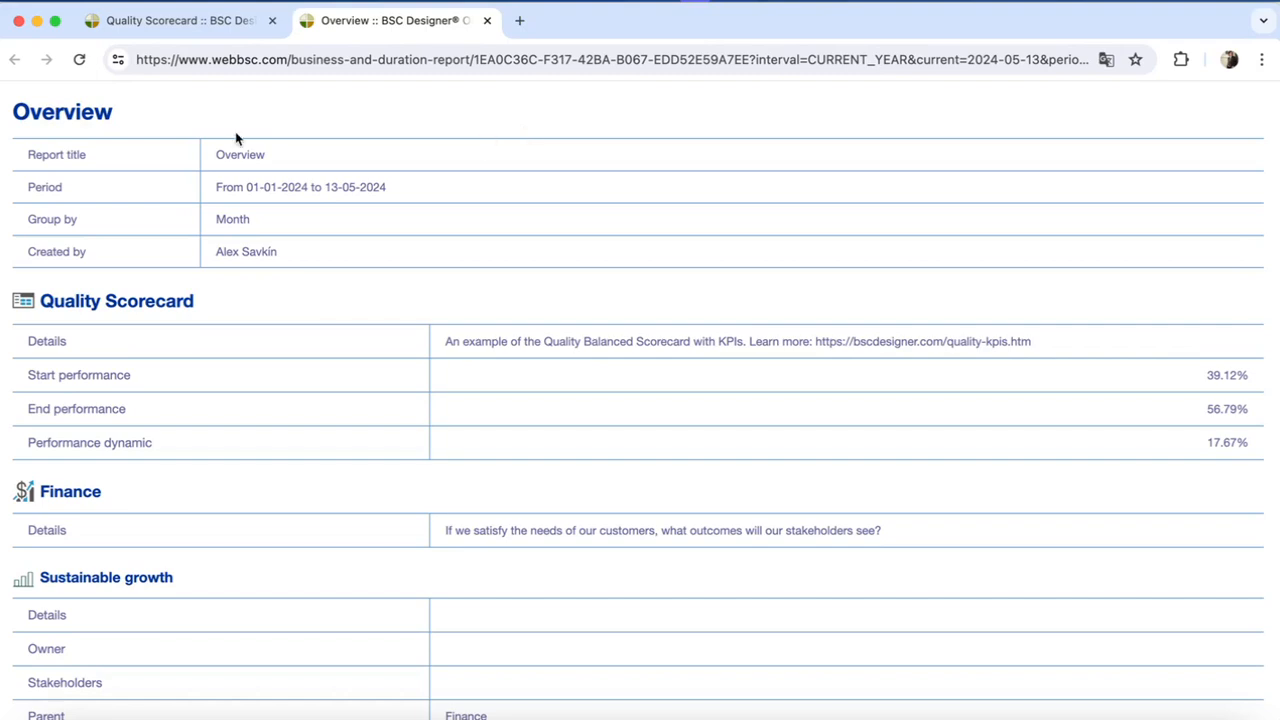
scroll(281, 205, "down", 3)
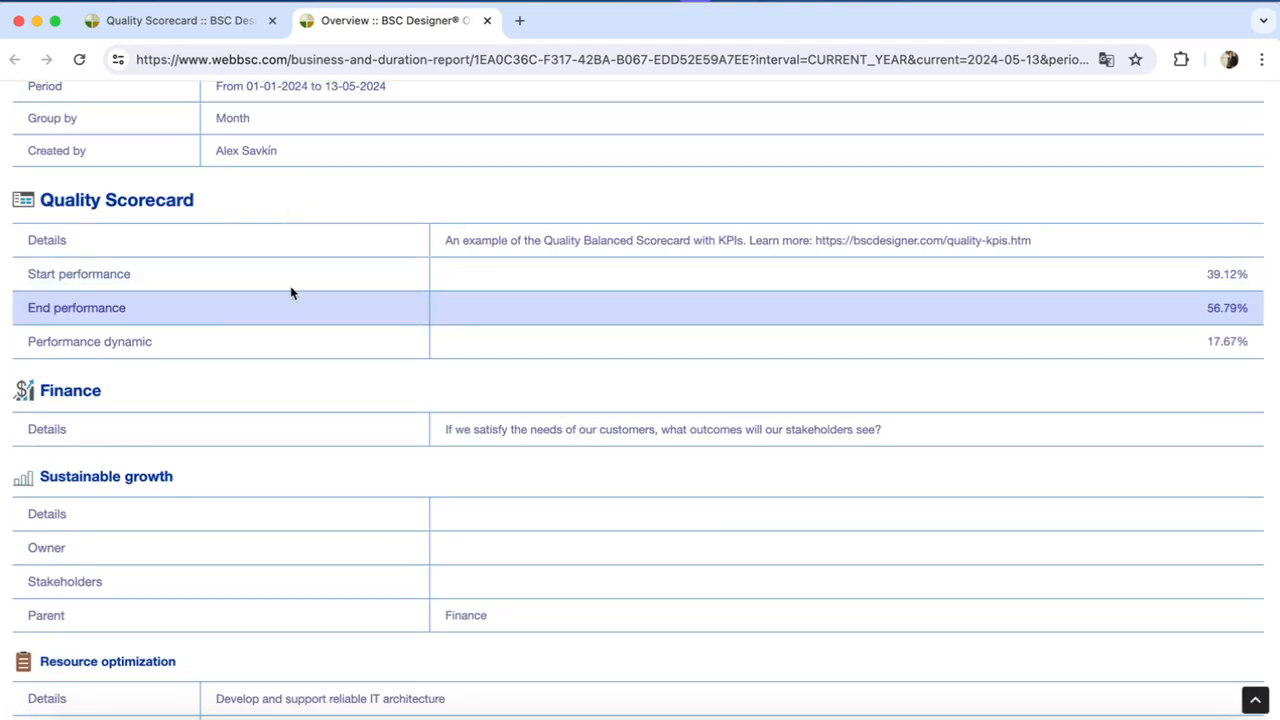
scroll(261, 244, "down", 5)
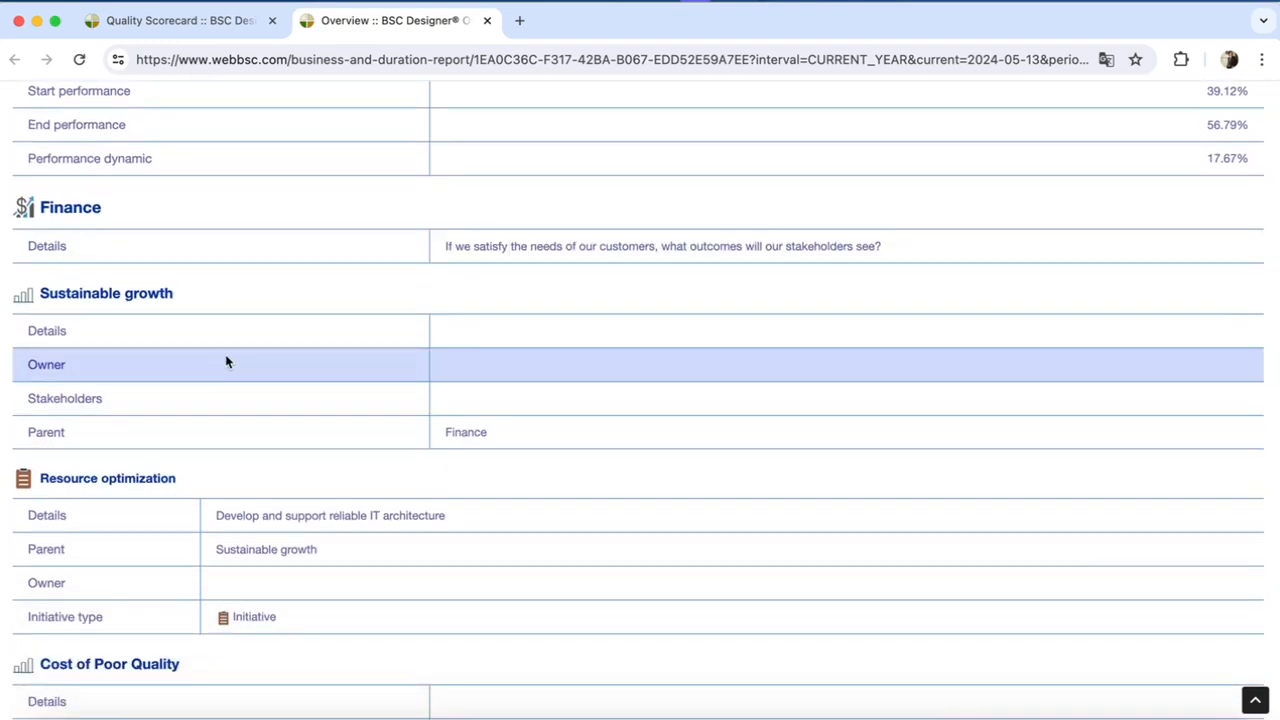
scroll(229, 360, "down", 4)
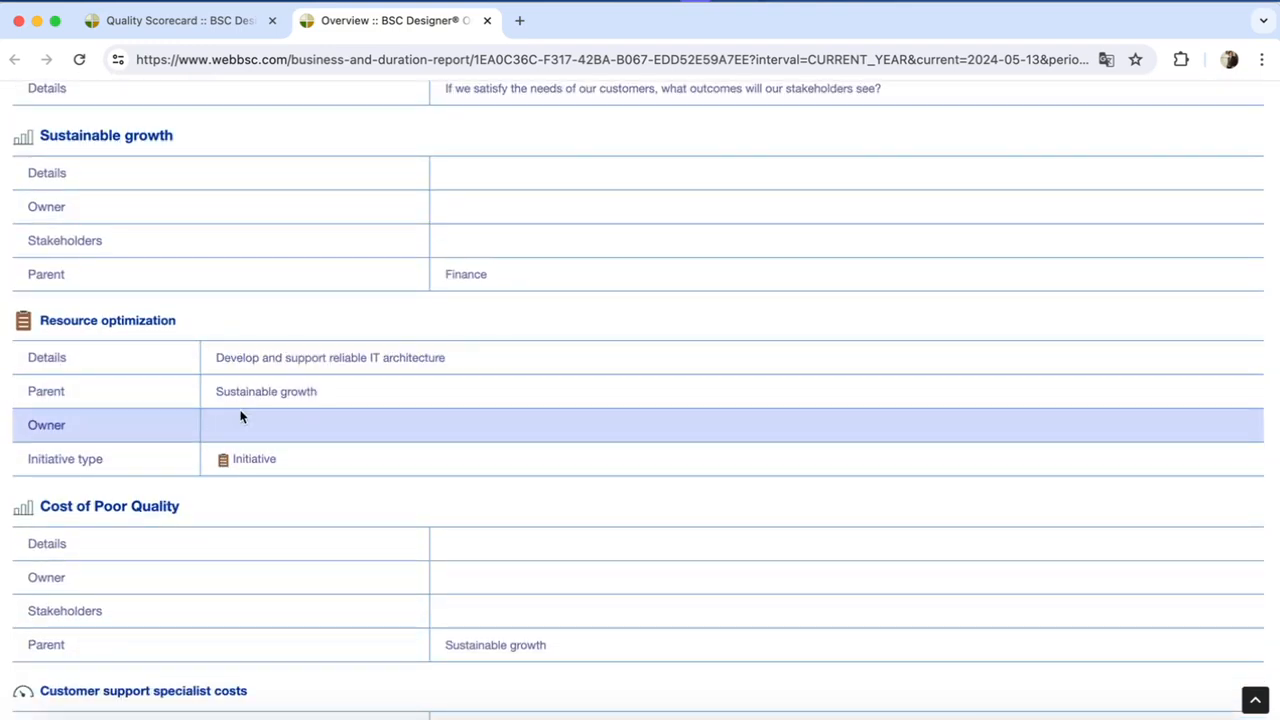
scroll(240, 417, "down", 15)
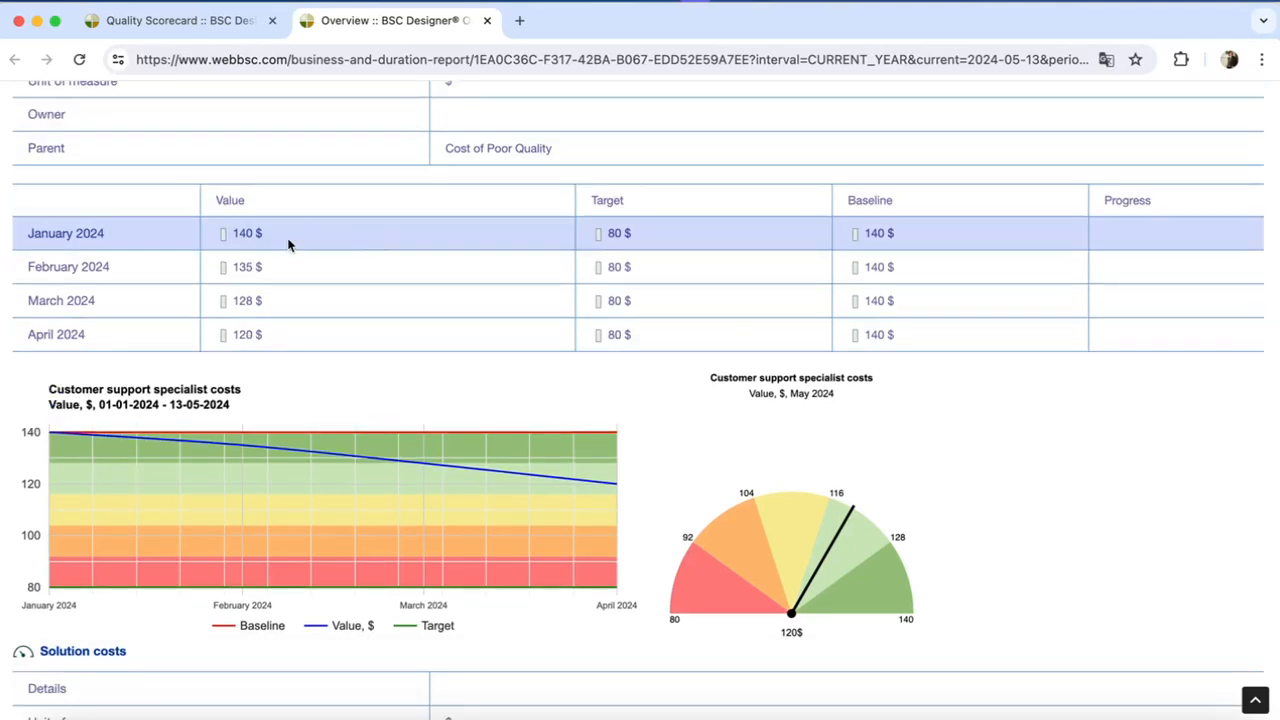
scroll(288, 246, "down", 1)
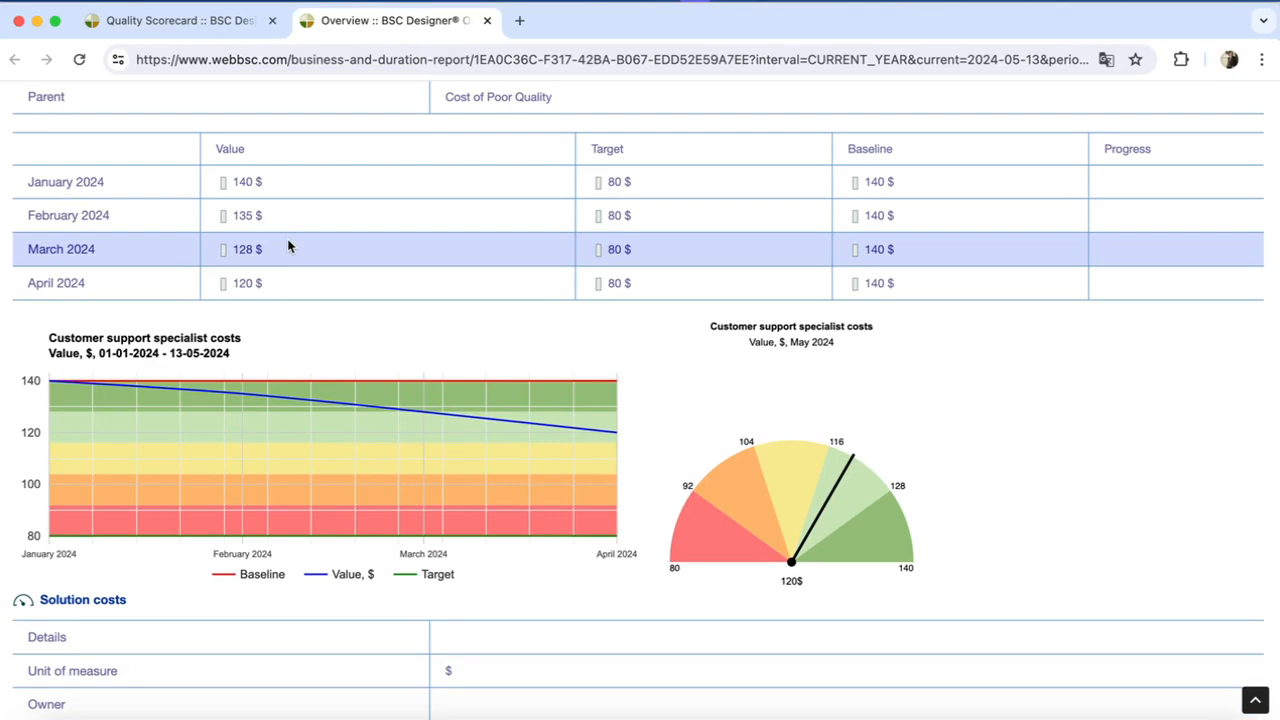
Return to the Quality Scorecard and create an editable copy of the Overview system report profile
left_click(182, 22)
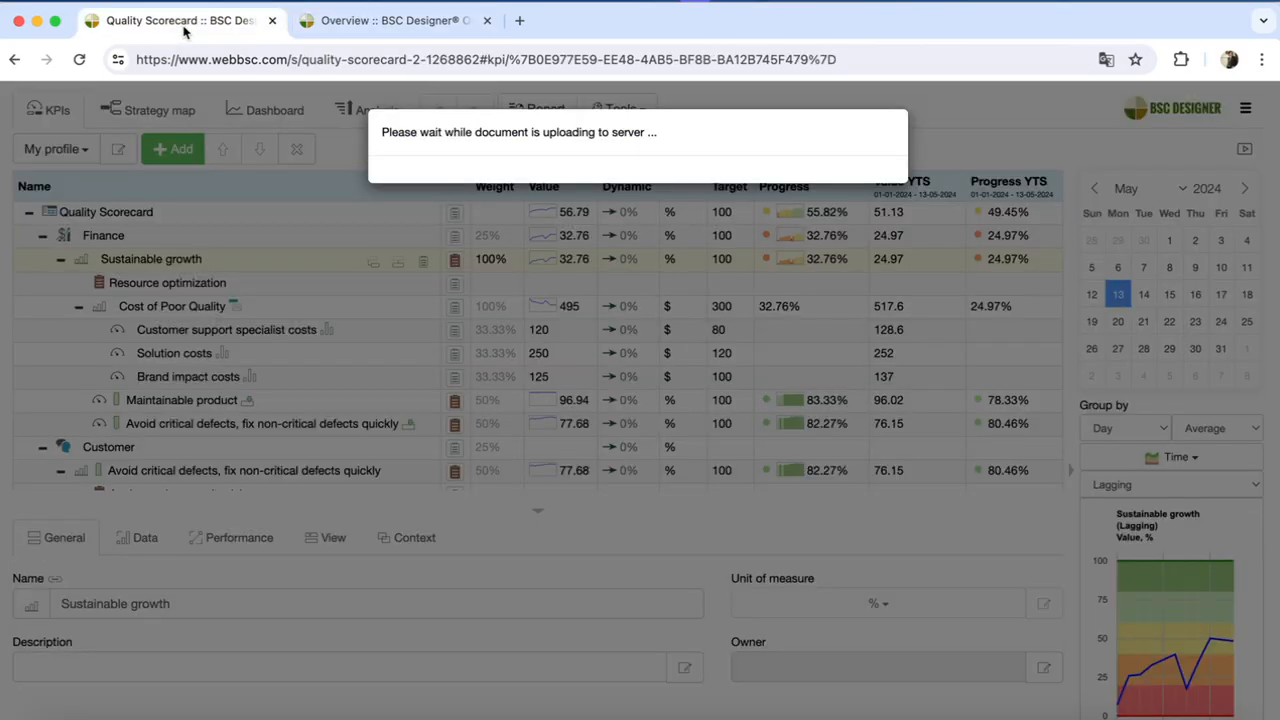
left_click(538, 112)
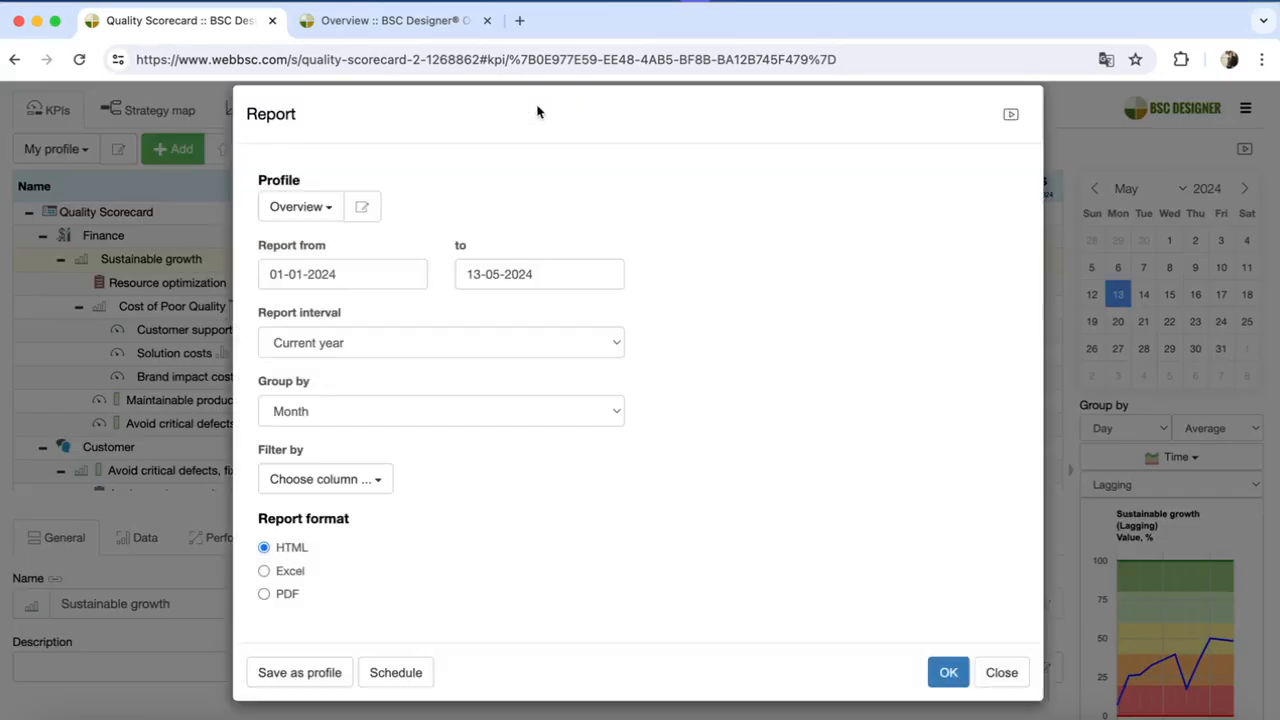
left_click(368, 231)
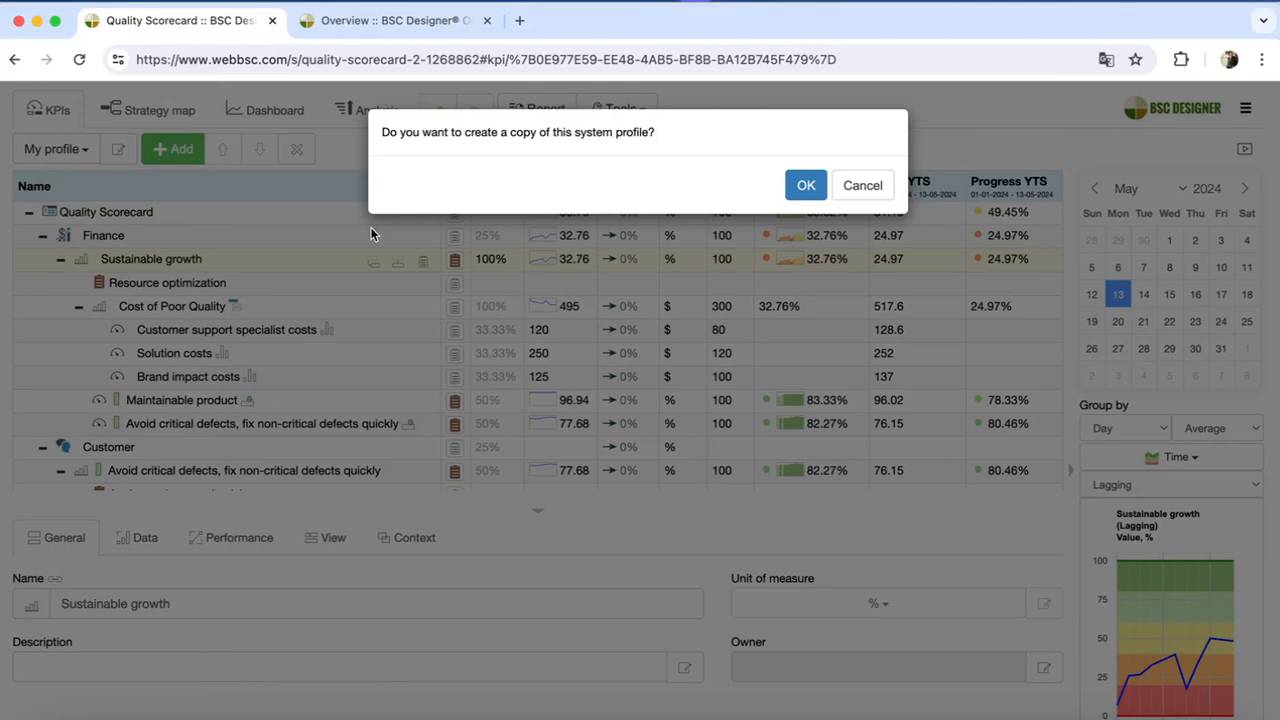
left_click(804, 192)
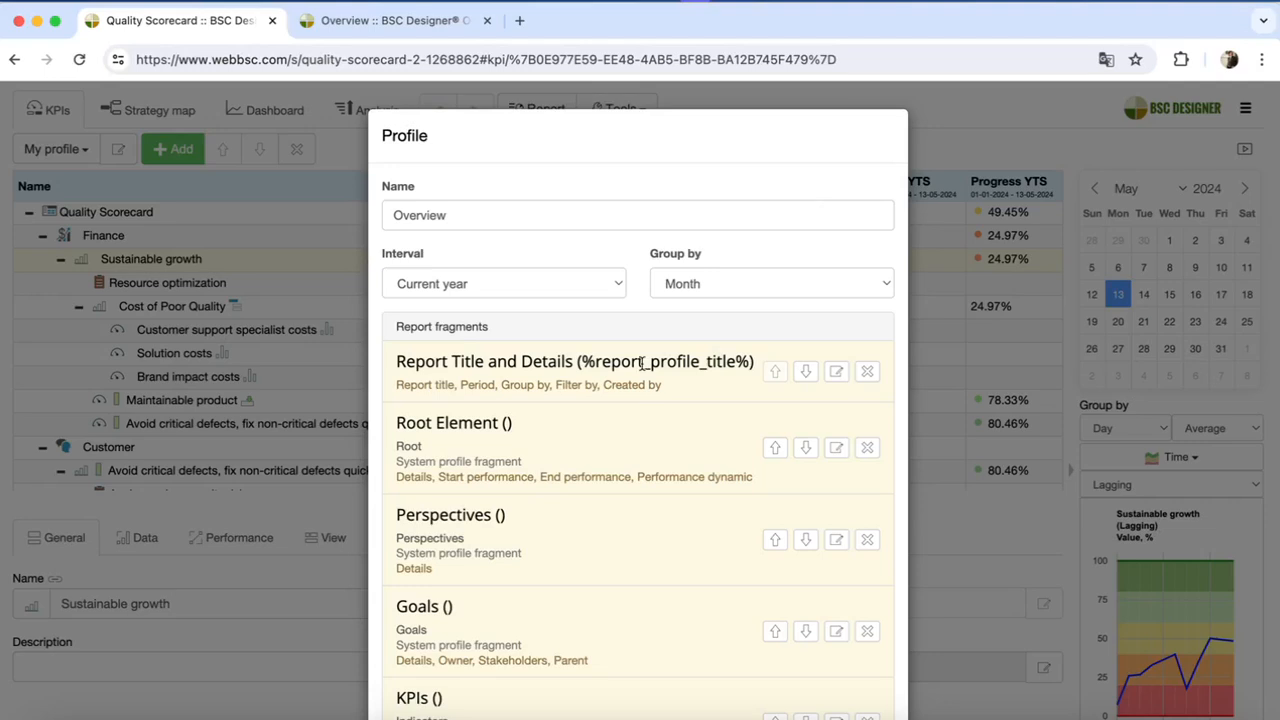
Examine the Root Element fragment's settings and compare them with the generated Overview report
left_click_drag(397, 423, 512, 424)
left_click(533, 447)
left_click(838, 447)
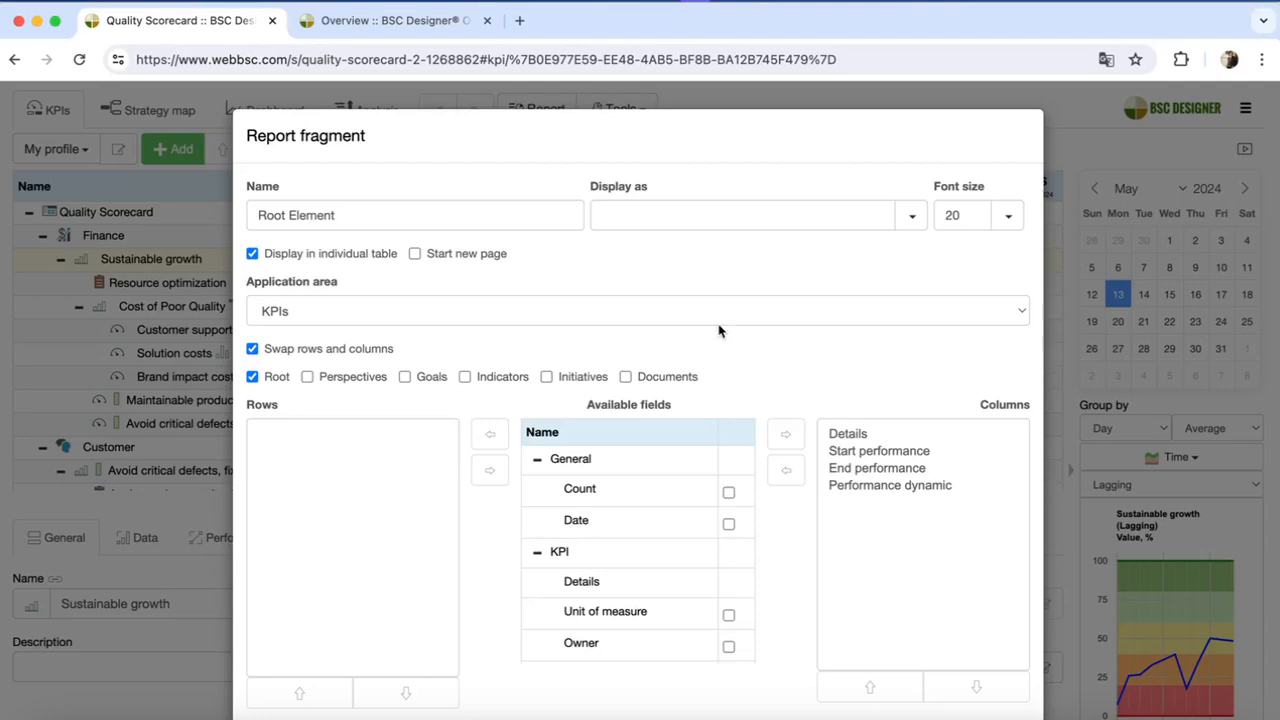
left_click(430, 20)
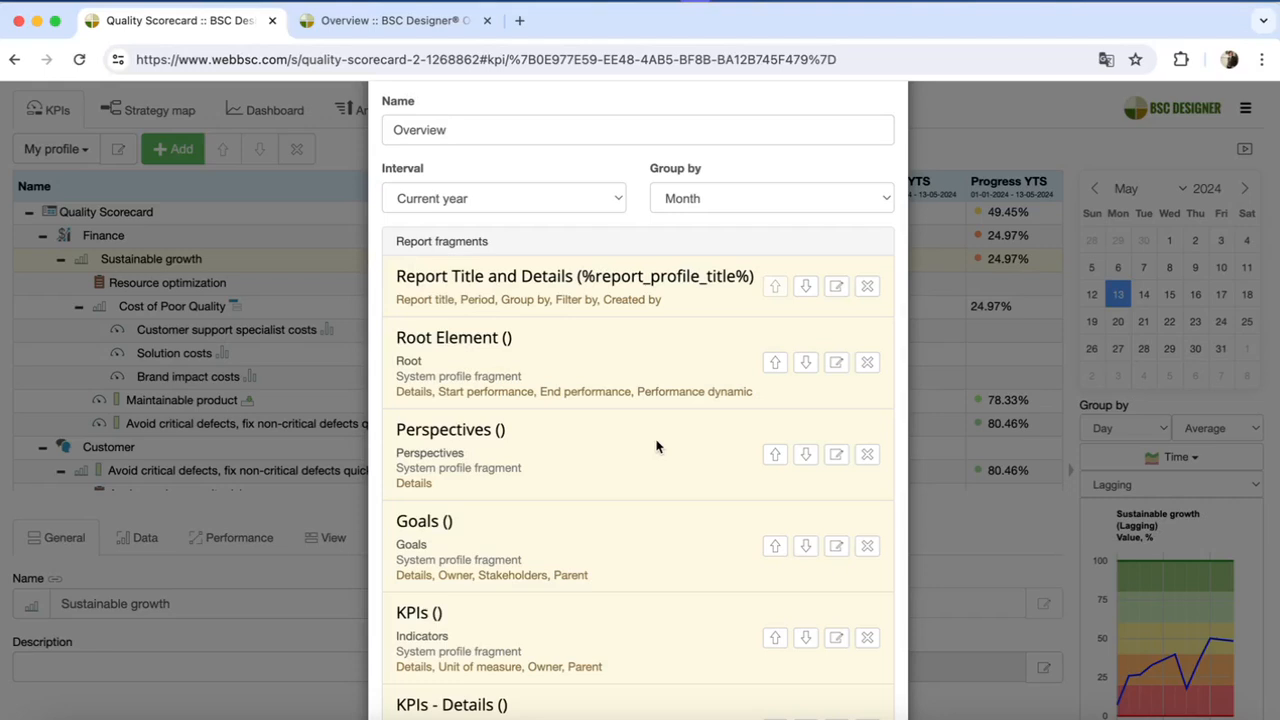
Add Start performance, End performance and Performance dynamic to the Perspectives fragment's columns and save it as a new fragment
left_click(836, 454)
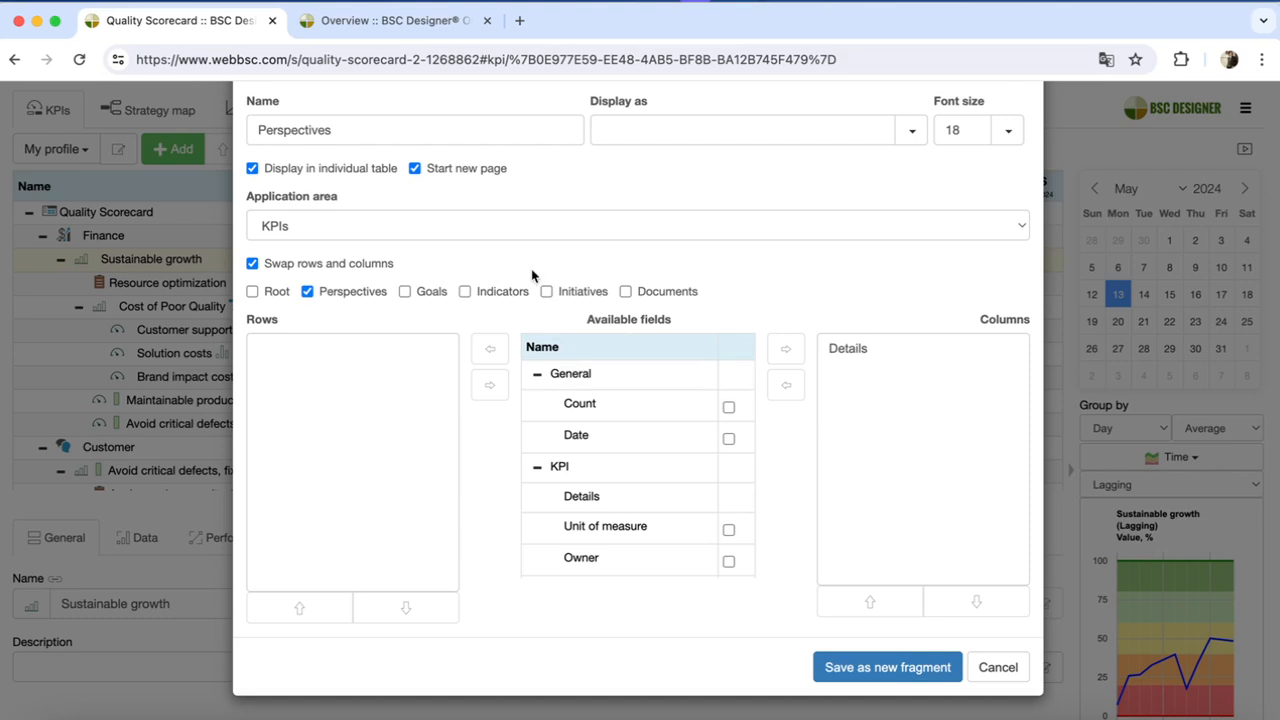
left_click(831, 348)
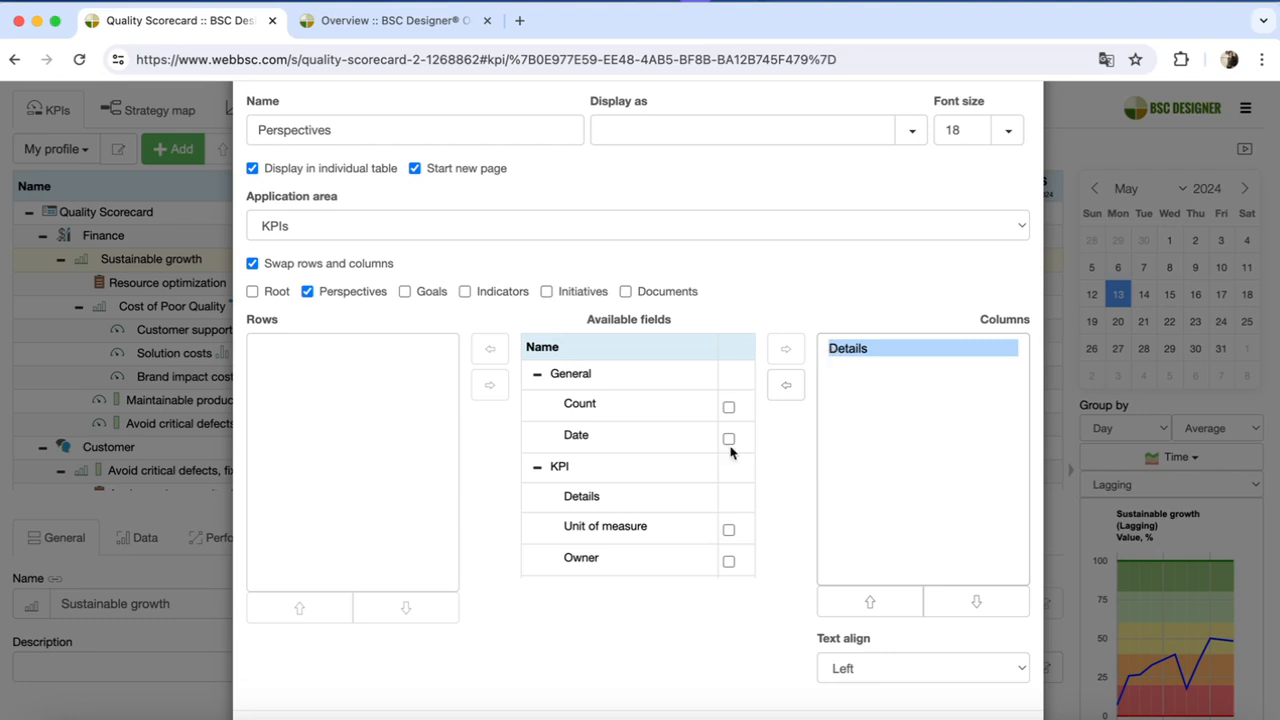
scroll(563, 560, "down", 5)
left_click(550, 389)
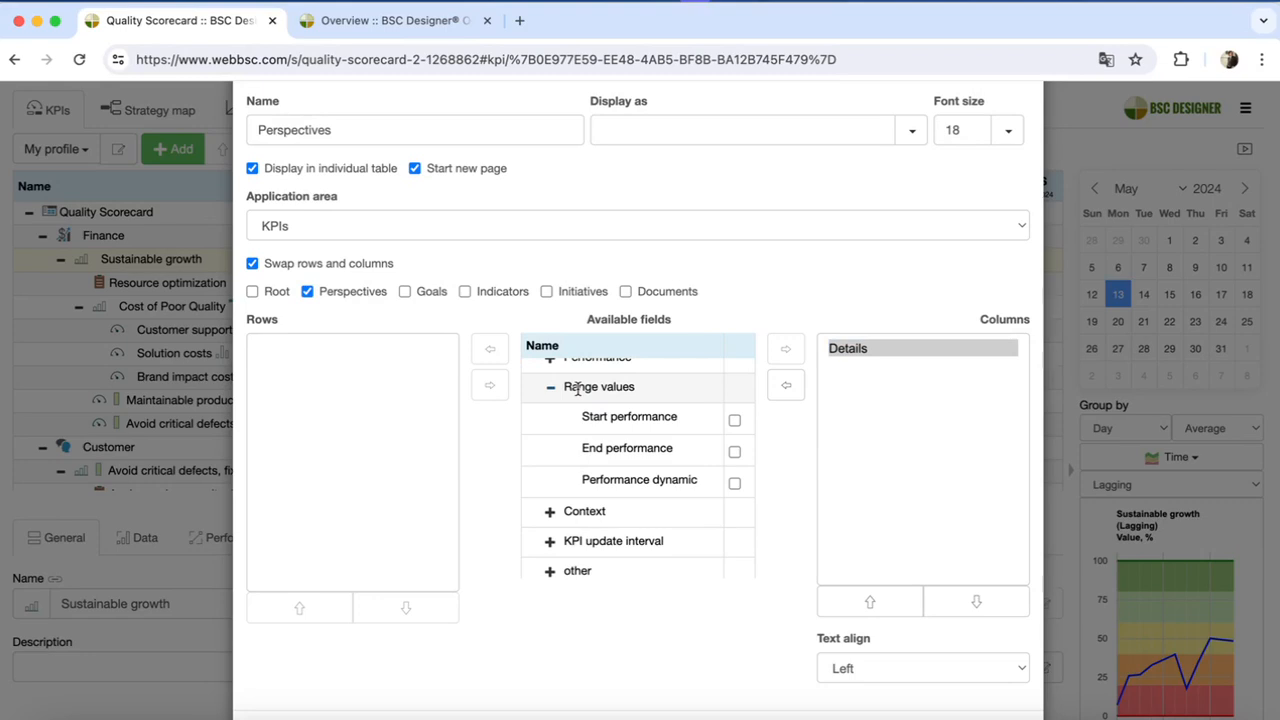
left_click(734, 420)
left_click(734, 452)
left_click(734, 483)
left_click(788, 348)
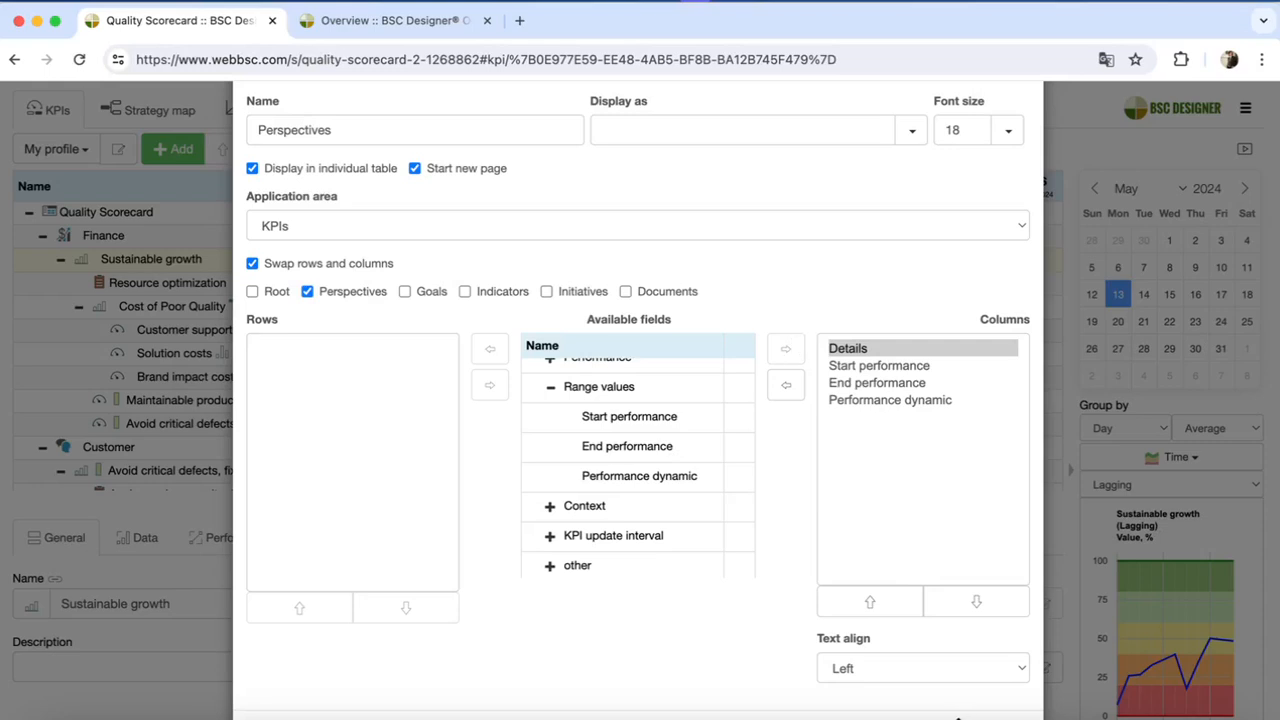
scroll(1020, 633, "down", 2)
left_click(899, 682)
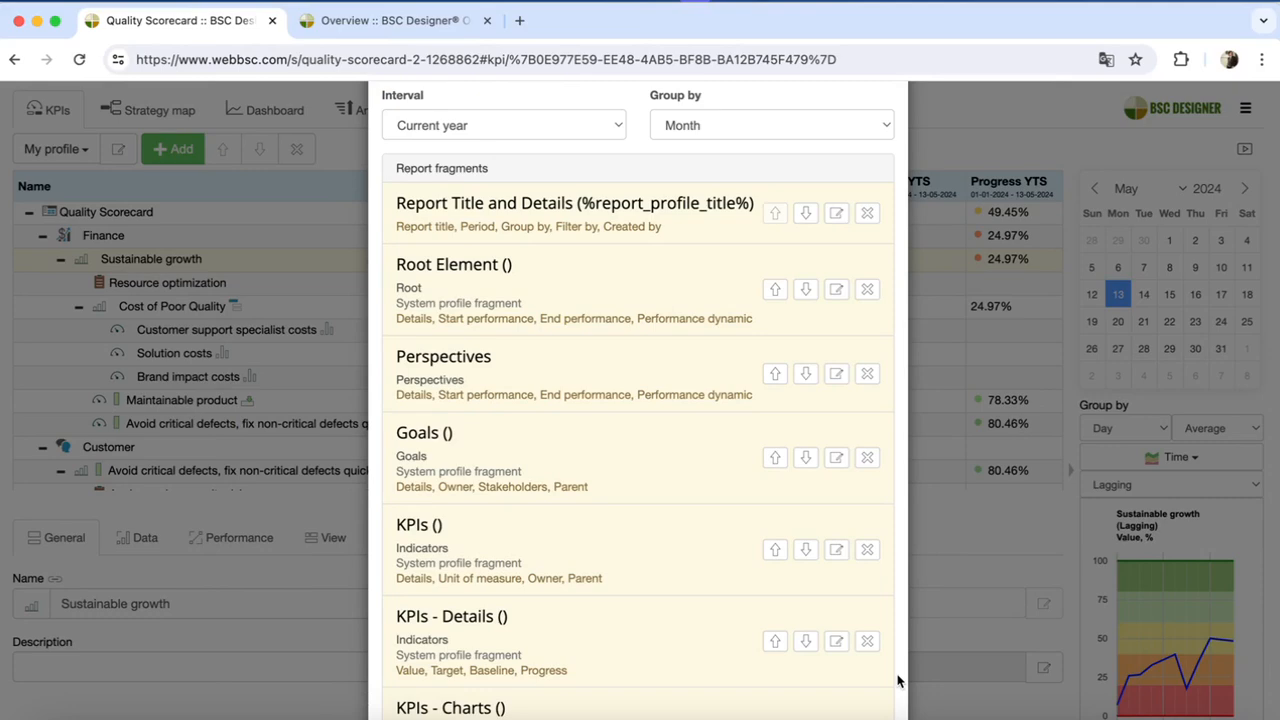
Save the customized Overview report profile
scroll(897, 681, "down", 4)
scroll(897, 681, "down", 5)
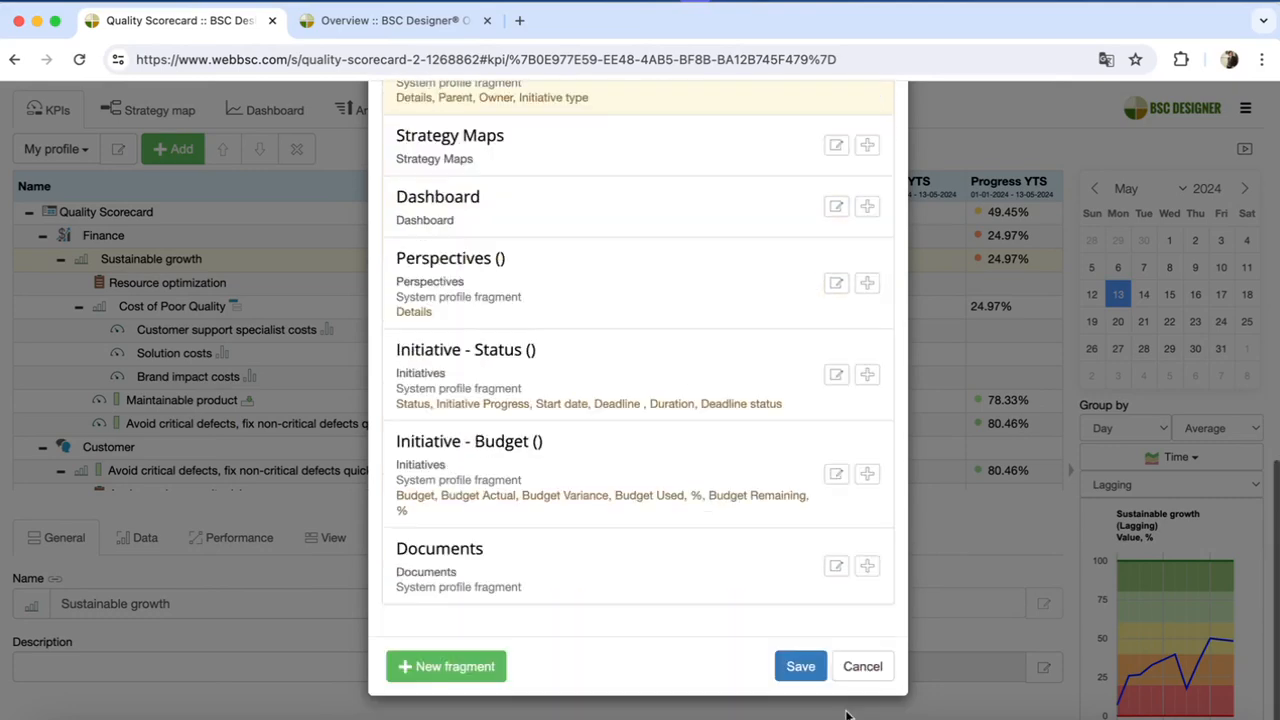
left_click(858, 667)
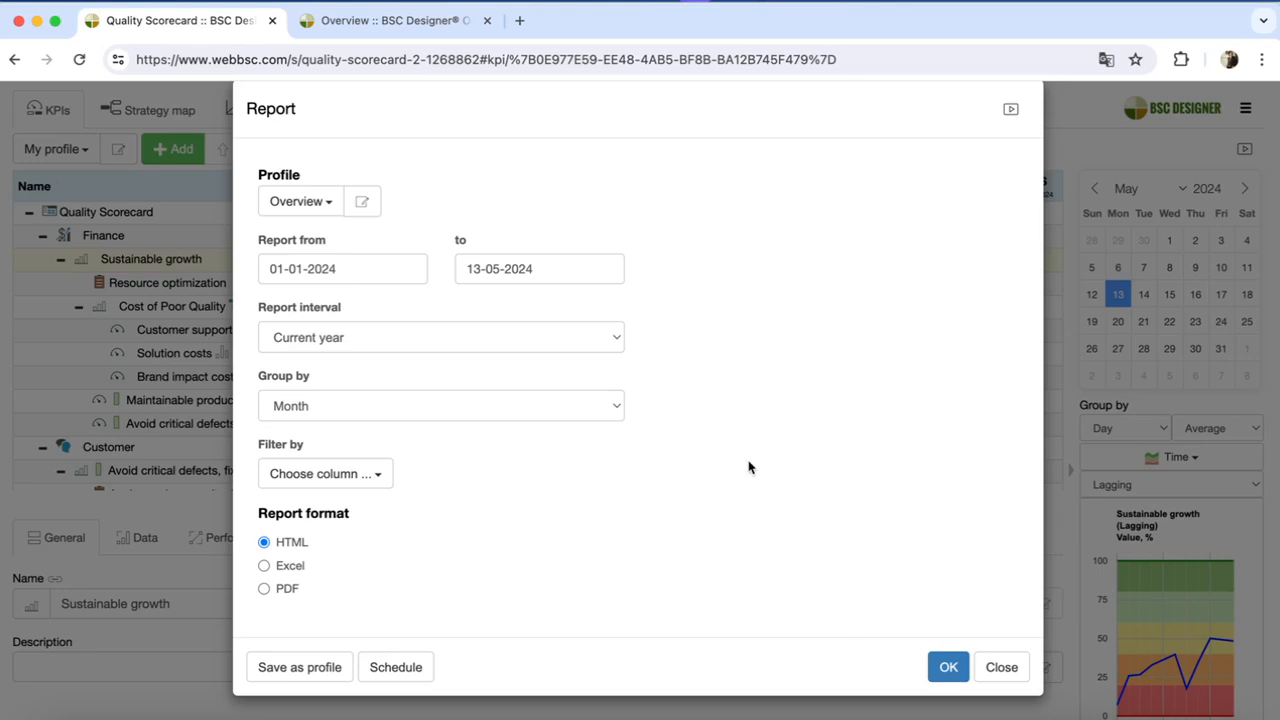
Generate the HTML report from the customized Overview profile and check the Finance perspective's performance fields
scroll(749, 467, "up", 1)
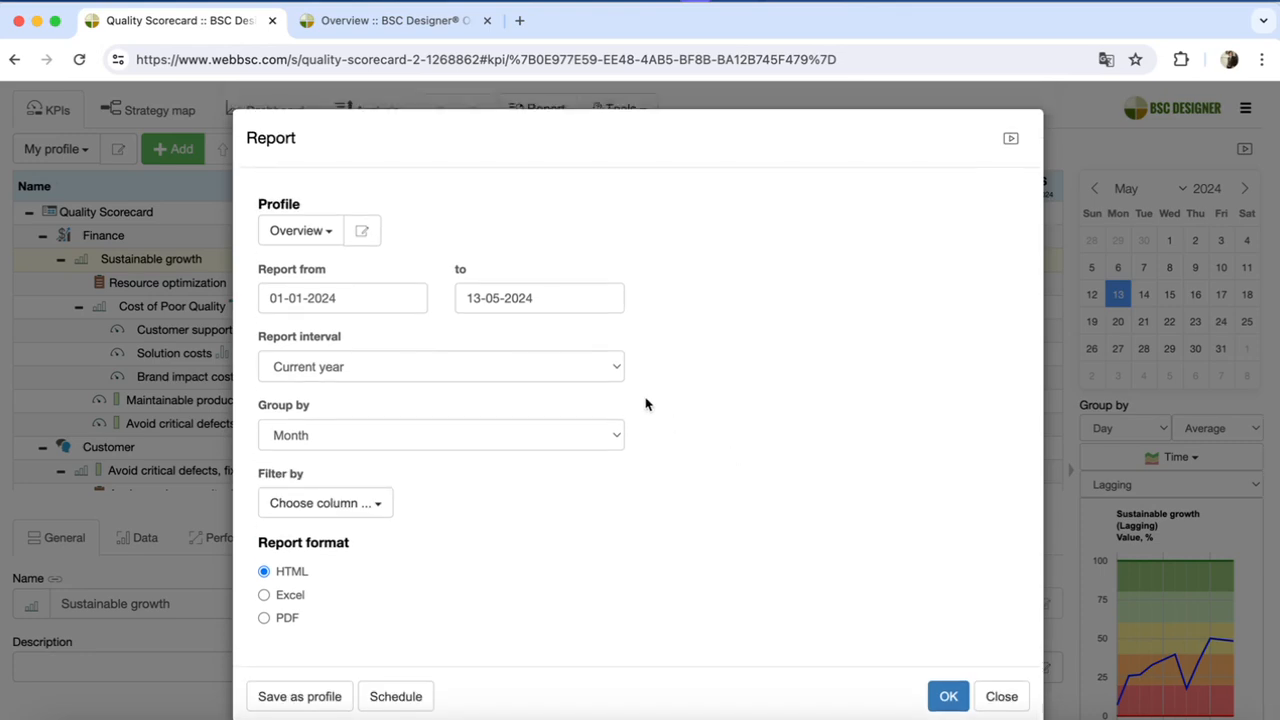
left_click(330, 232)
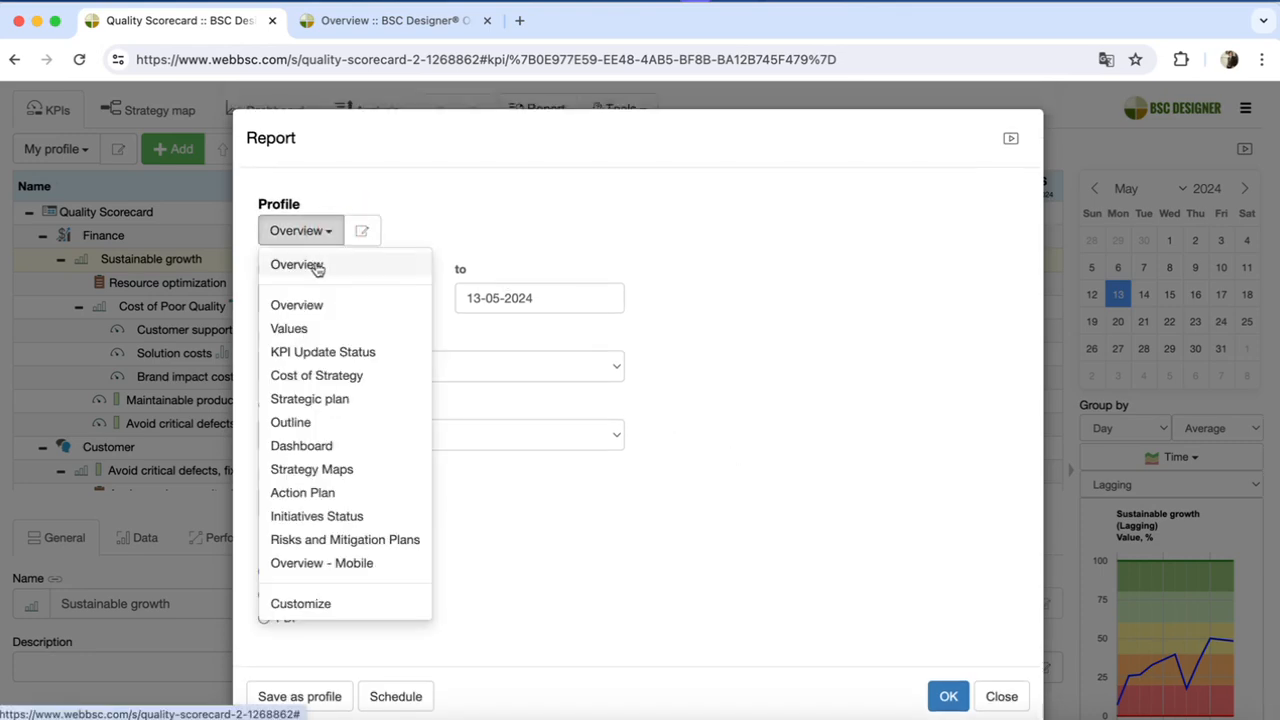
left_click(322, 266)
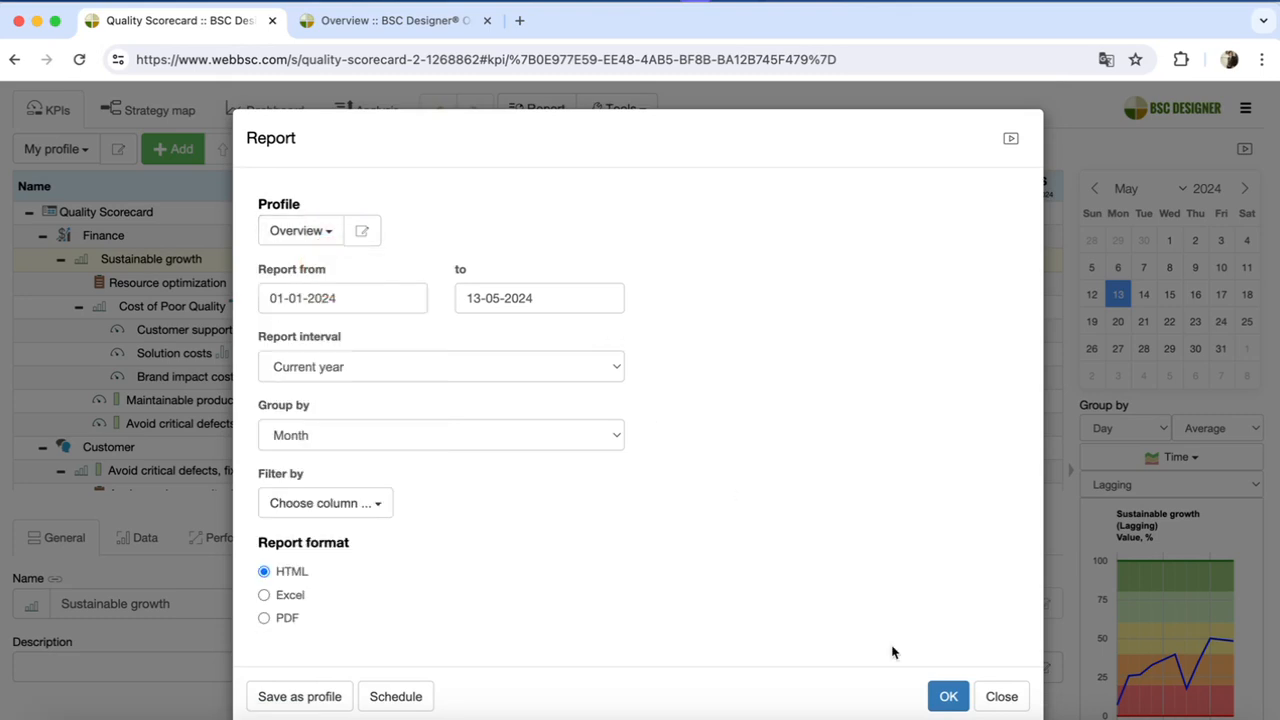
left_click(947, 696)
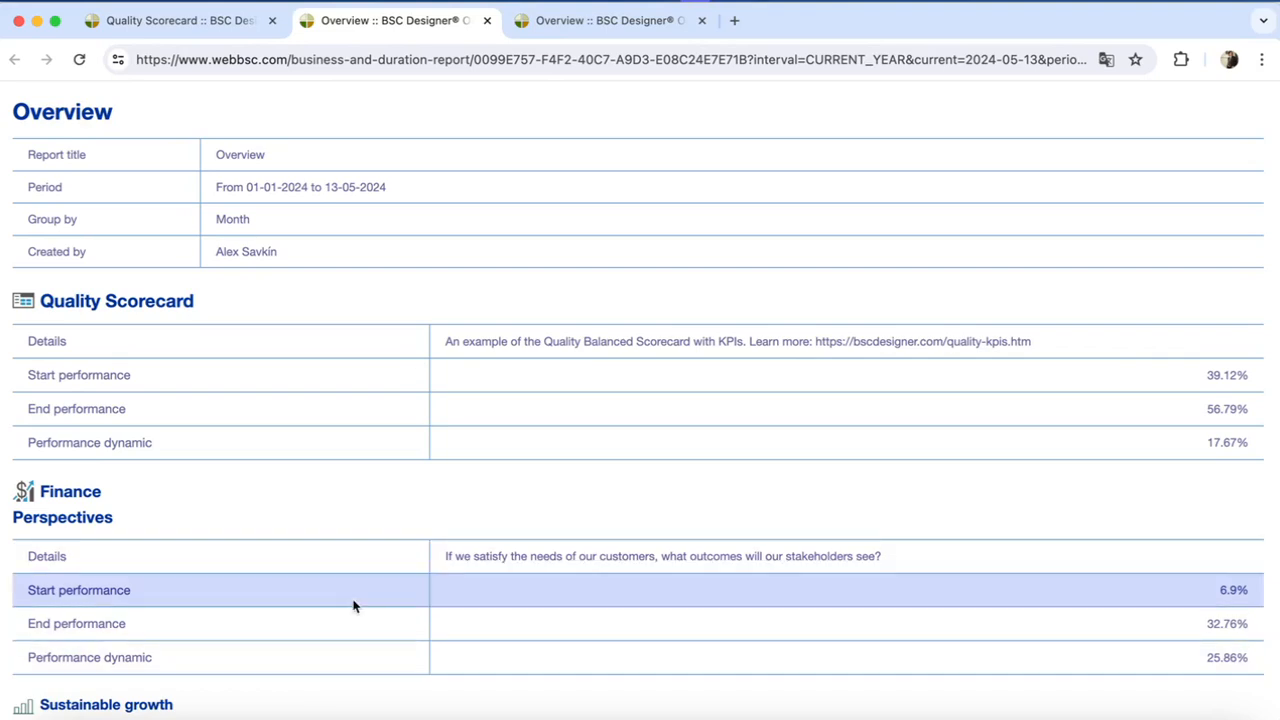
scroll(336, 624, "down", 1)
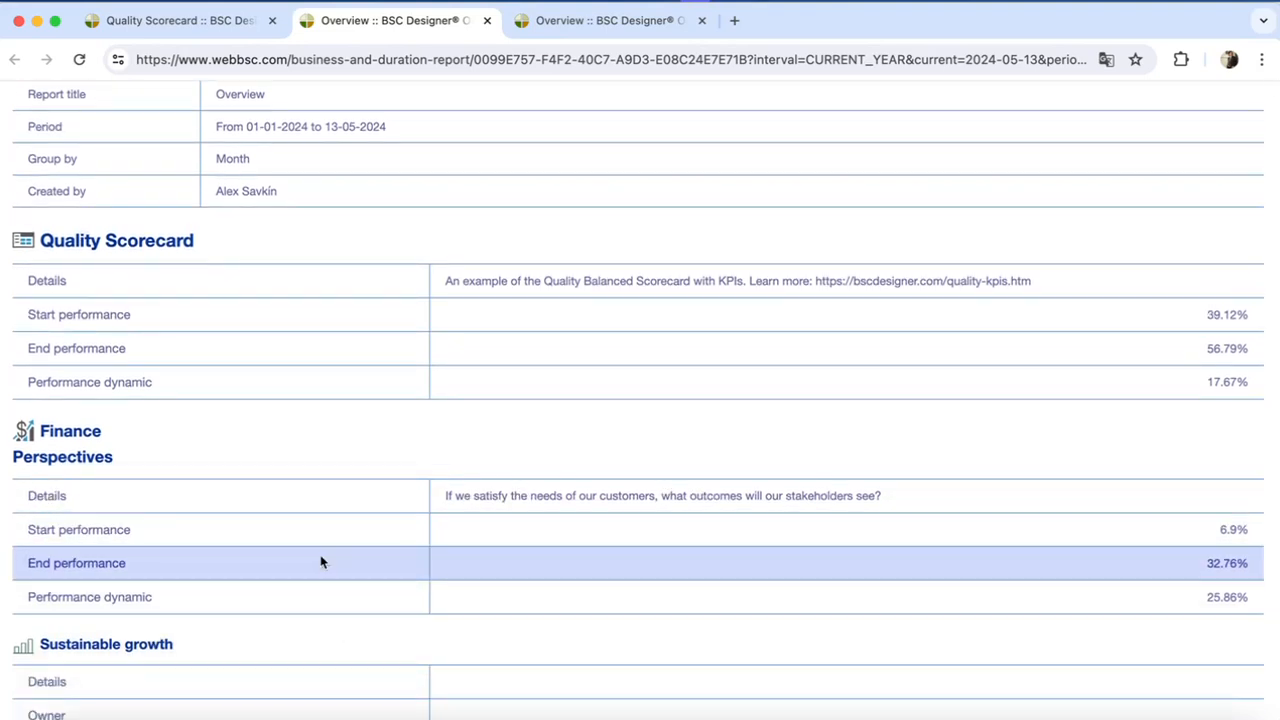
scroll(320, 563, "down", 1)
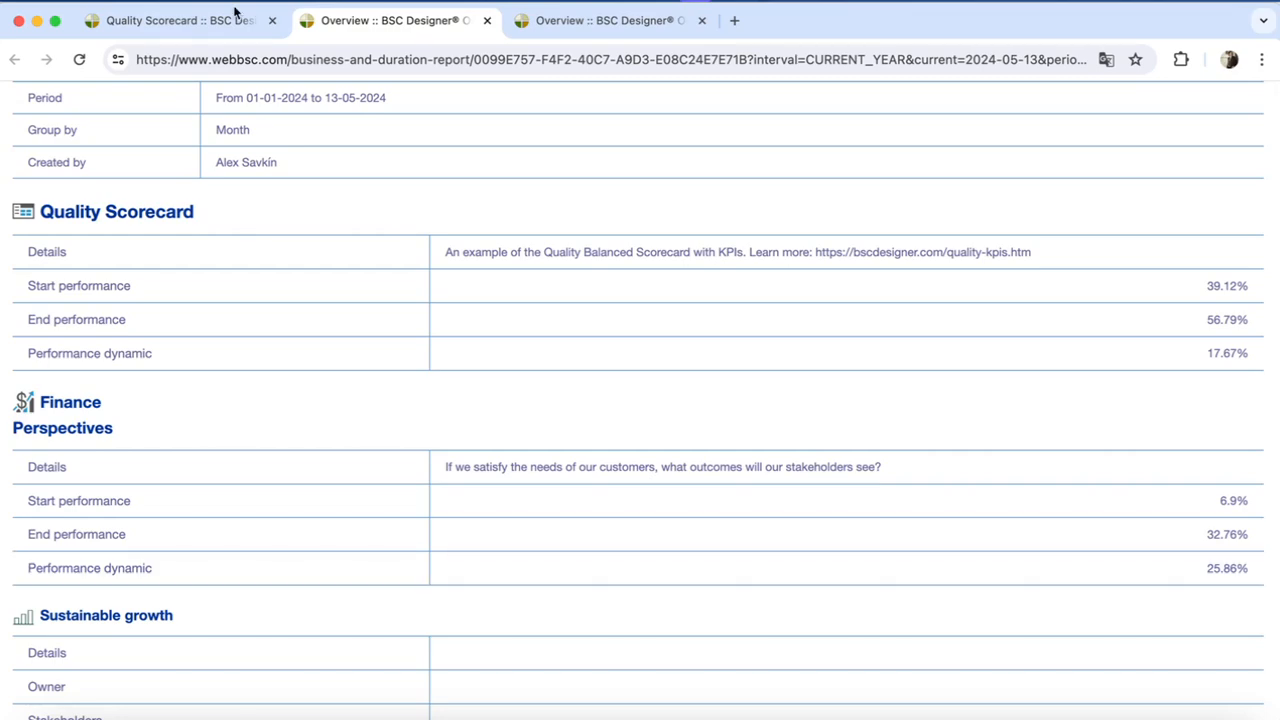
Reopen the Overview report profile for editing in the Quality Scorecard and review the fields of the Initiative - General fragment
left_click(229, 20)
left_click(533, 107)
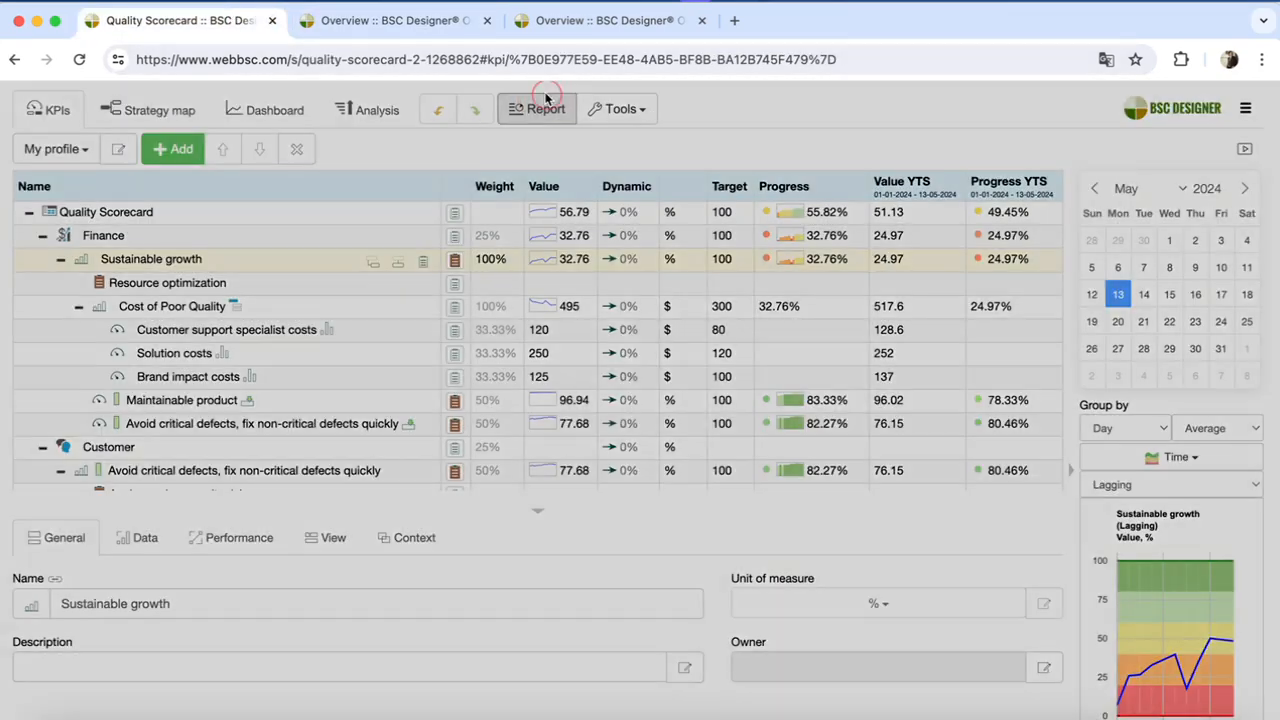
left_click(362, 231)
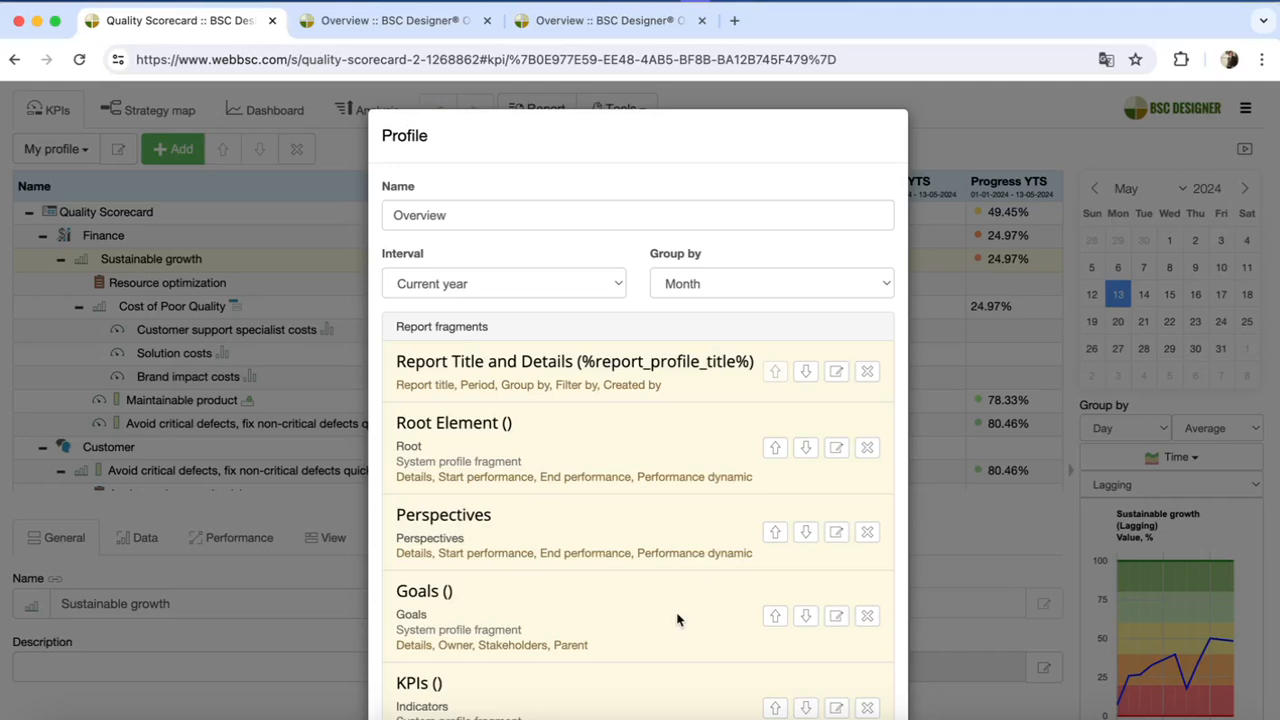
scroll(677, 618, "down", 5)
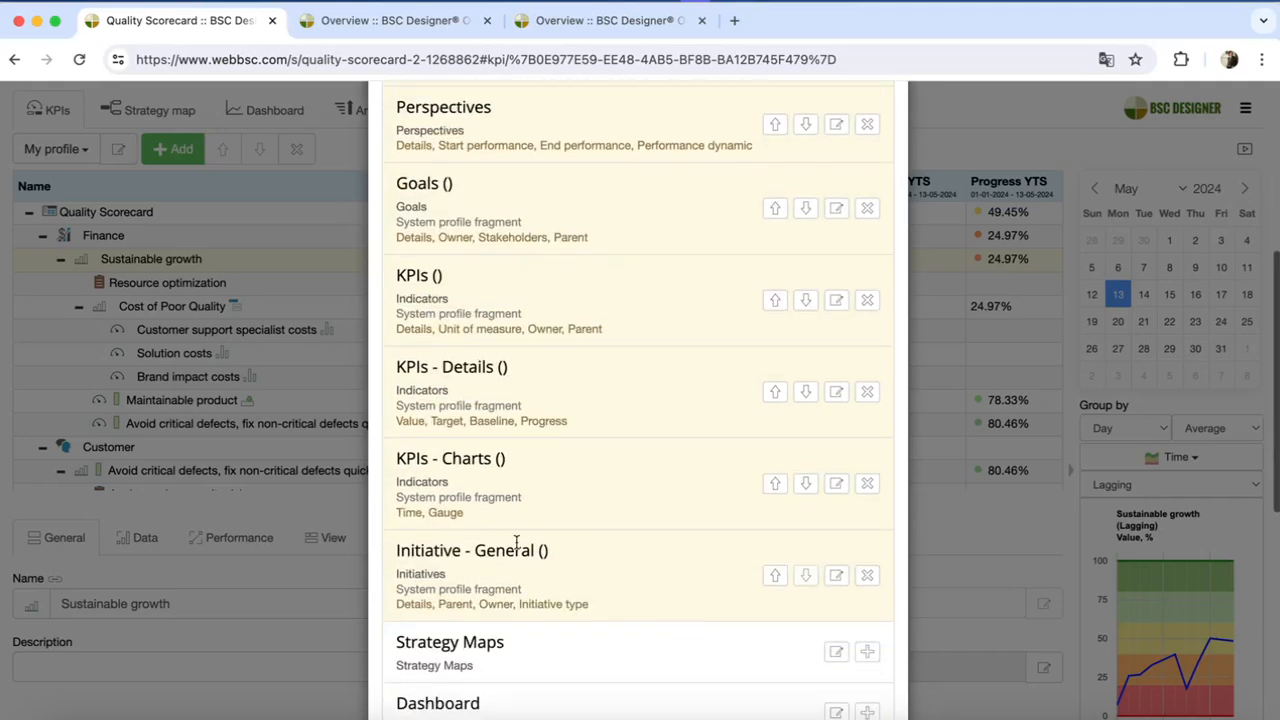
left_click_drag(398, 548, 573, 558)
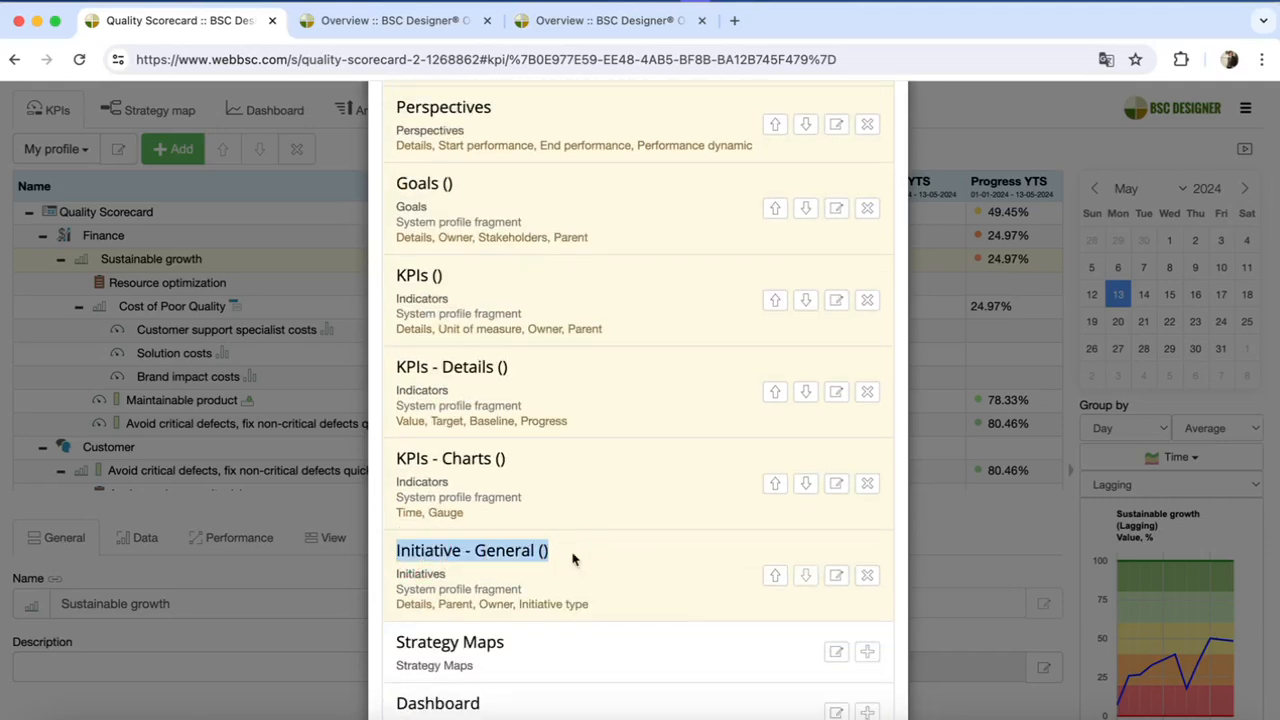
scroll(573, 558, "down", 2)
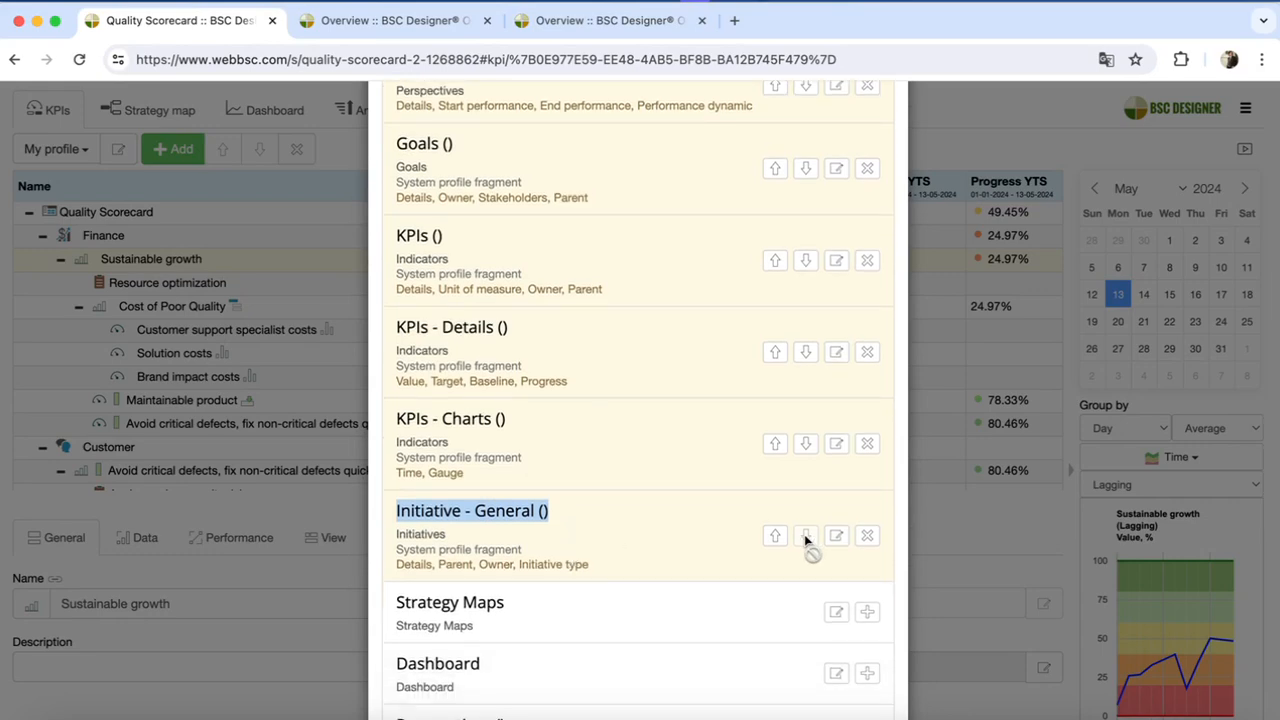
left_click_drag(597, 568, 393, 574)
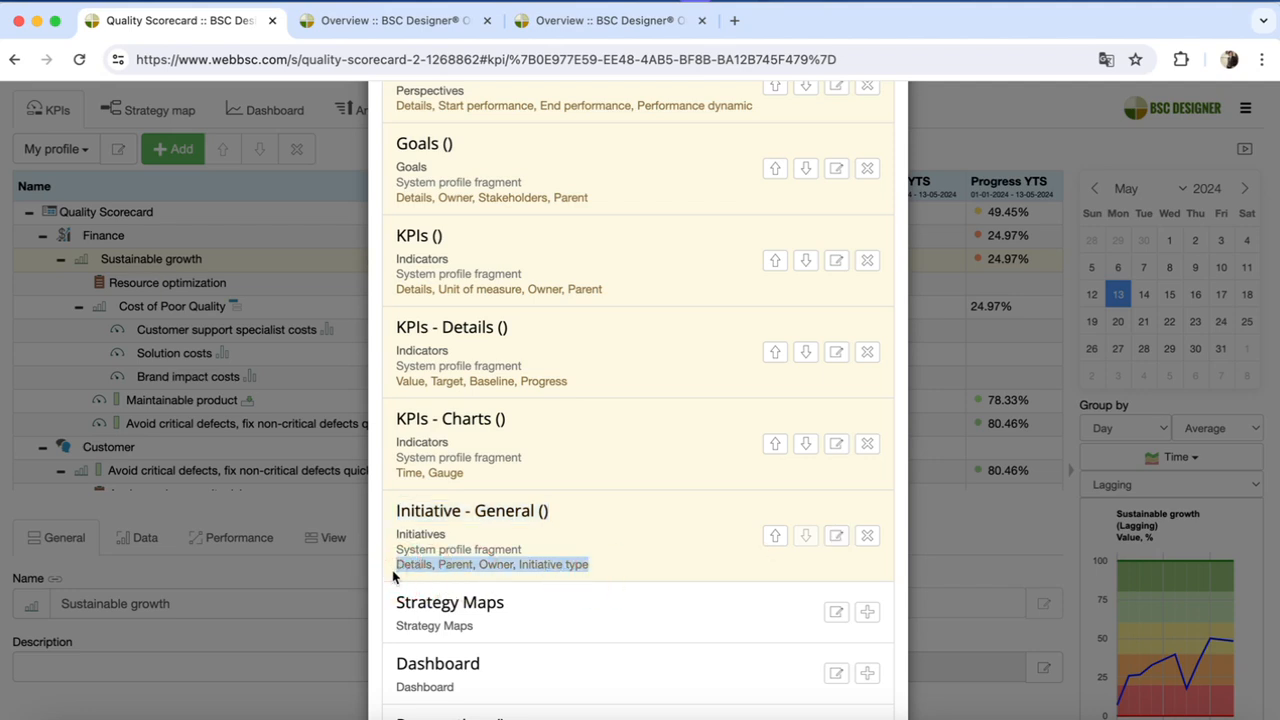
Add the available Initiative - Status fragment to the Overview report profile
scroll(538, 553, "down", 2)
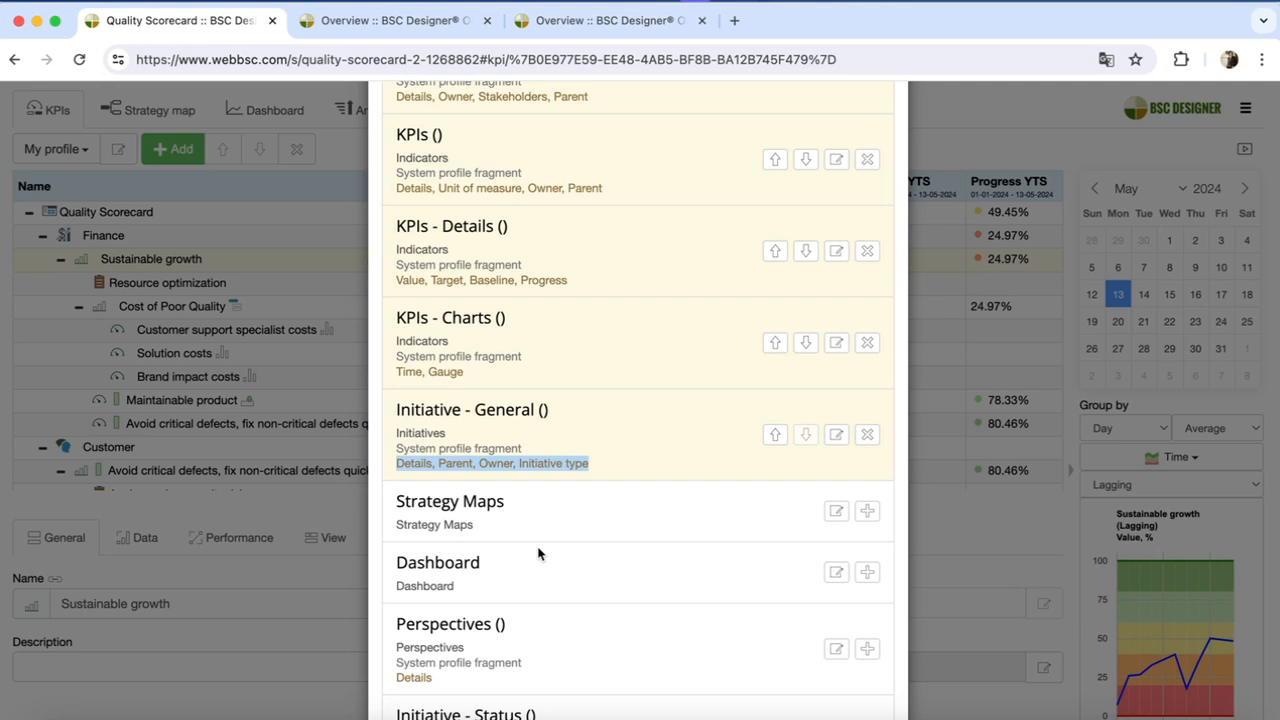
scroll(645, 572, "down", 2)
scroll(645, 572, "down", 6)
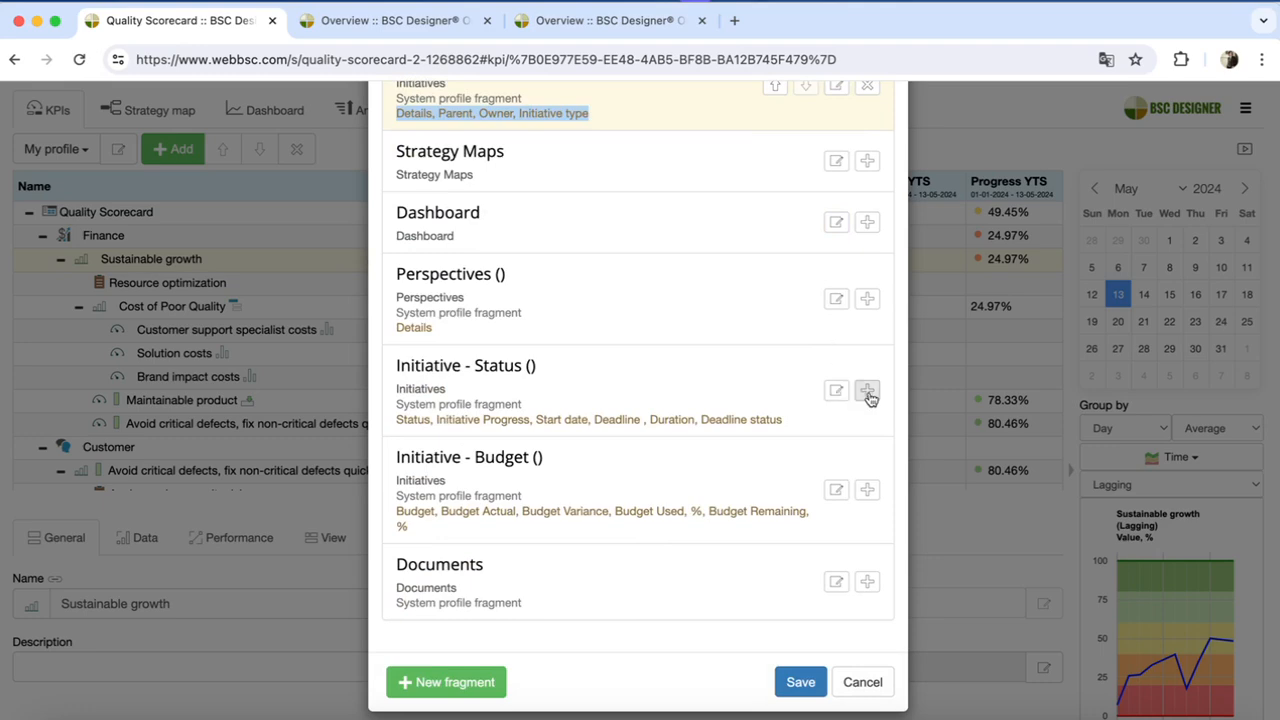
left_click_drag(537, 366, 395, 373)
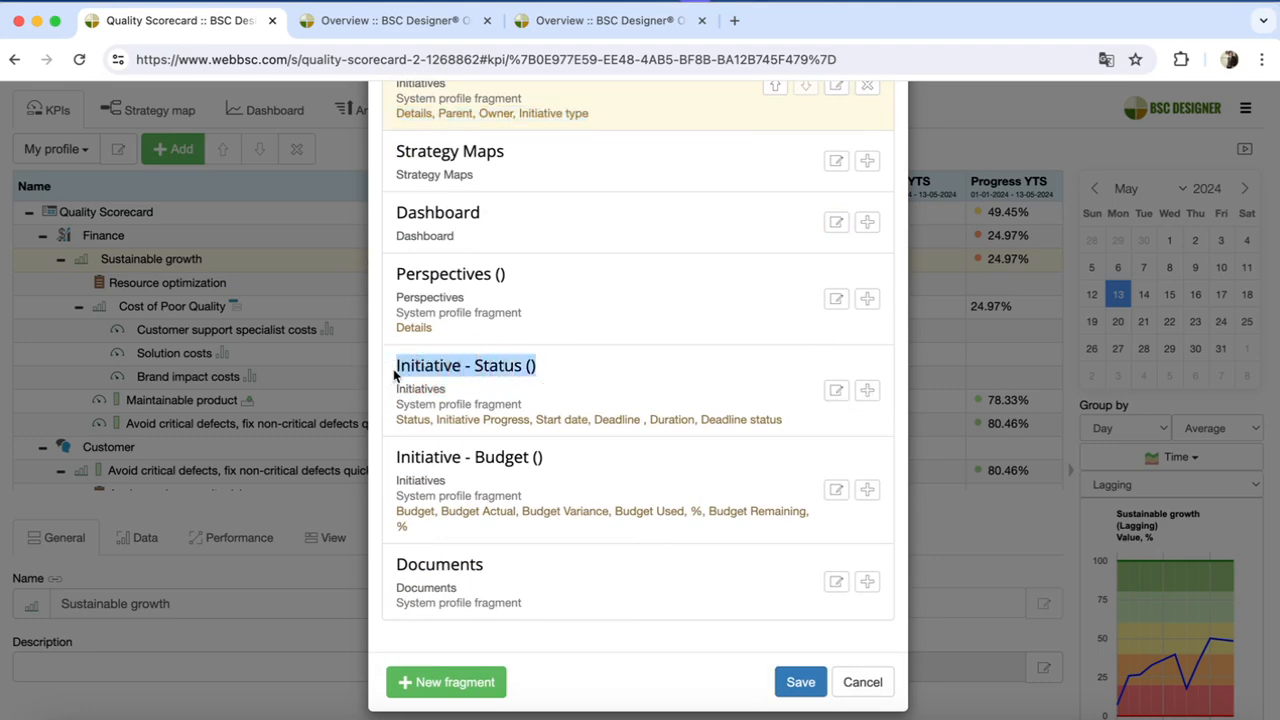
left_click(512, 368)
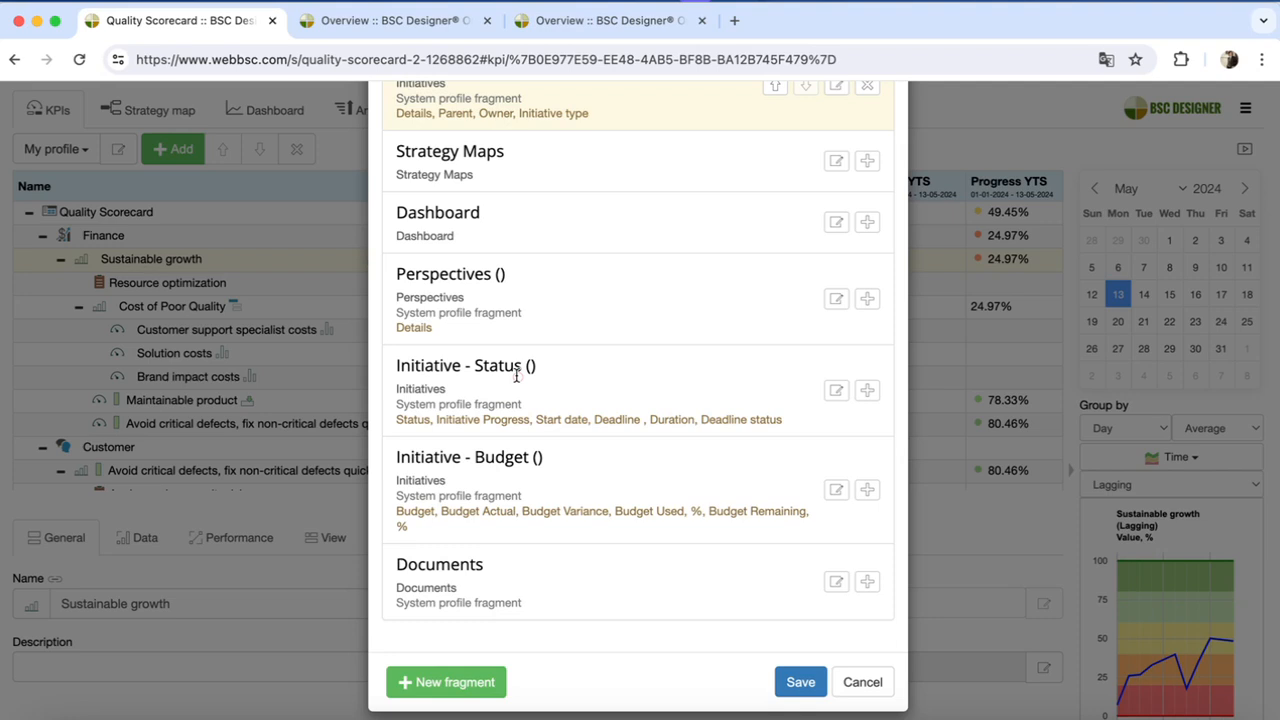
left_click(864, 392)
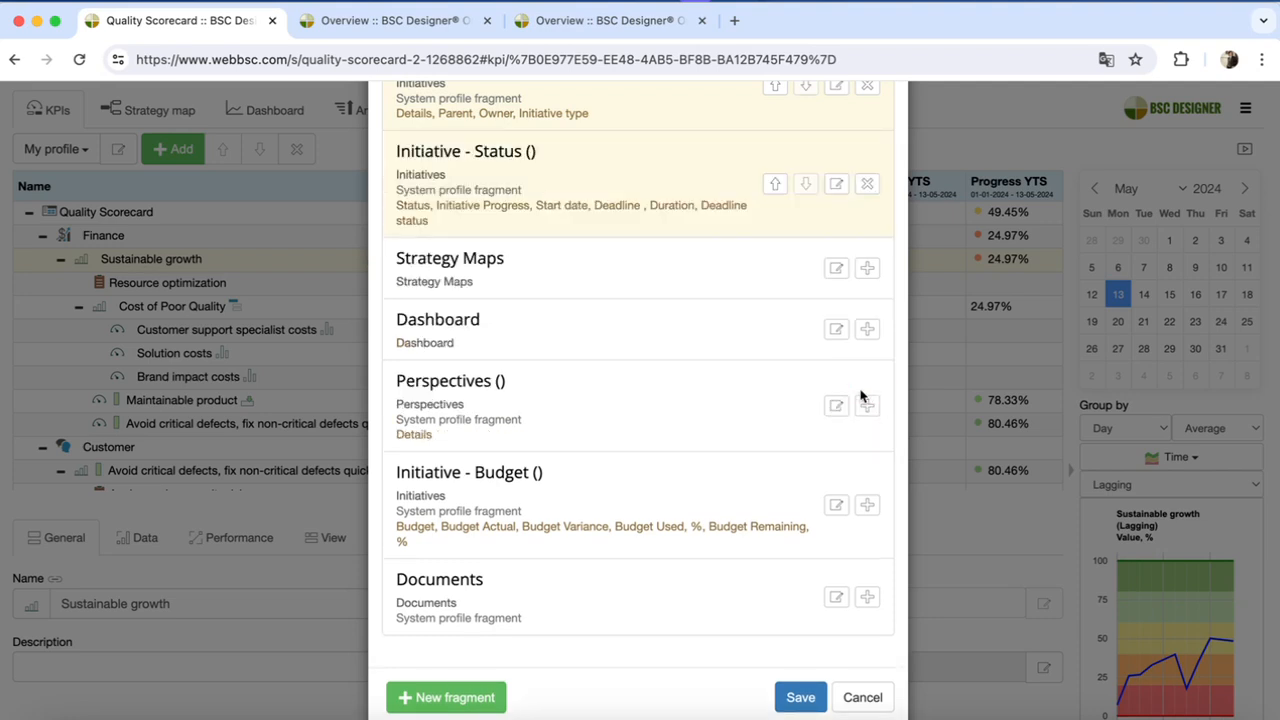
Move the Initiative - Status fragment above Initiative - General and back below it
scroll(860, 396, "up", 4)
left_click(770, 550)
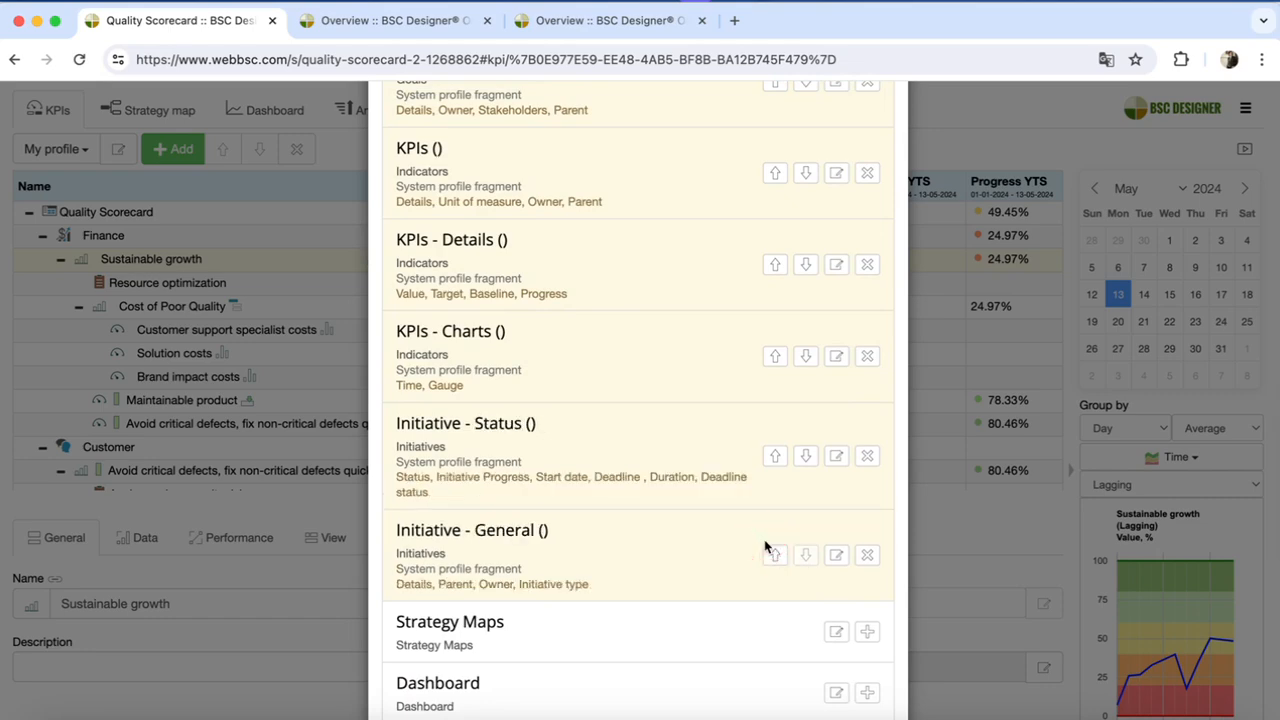
left_click(806, 456)
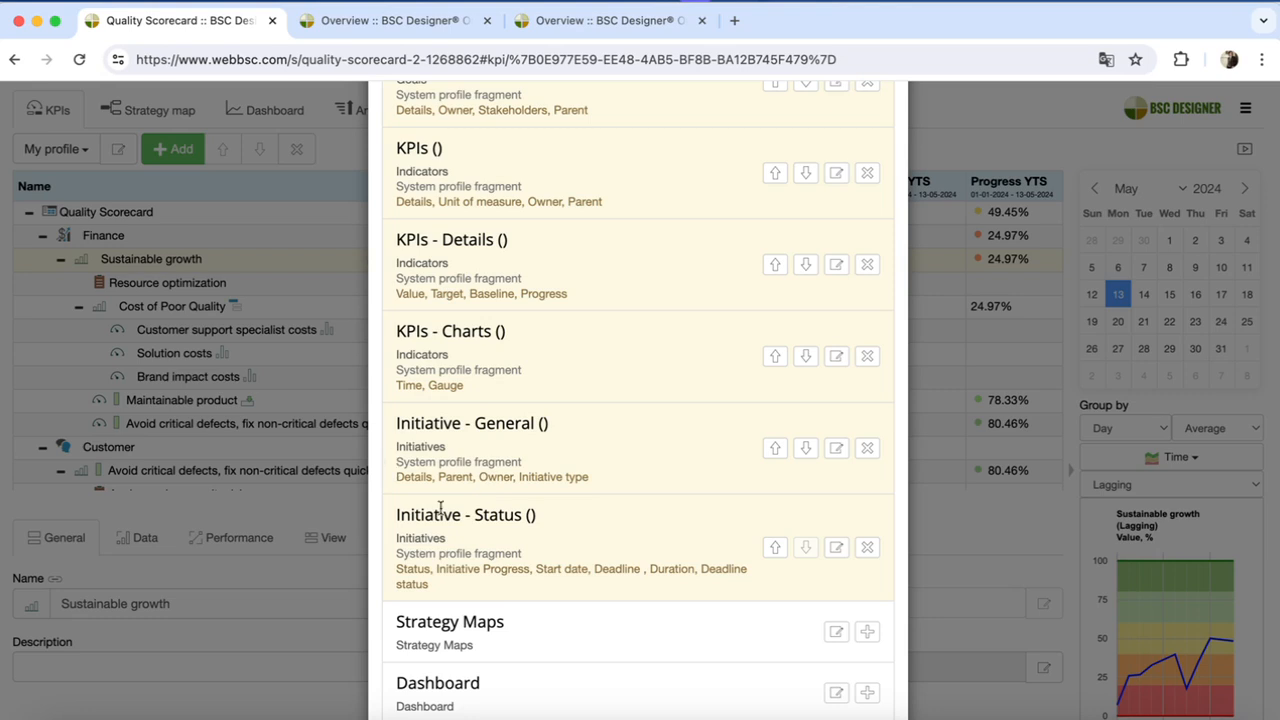
Save the Overview profile and generate its HTML report to check the status fields of the Resource optimization initiative
scroll(480, 540, "down", 1)
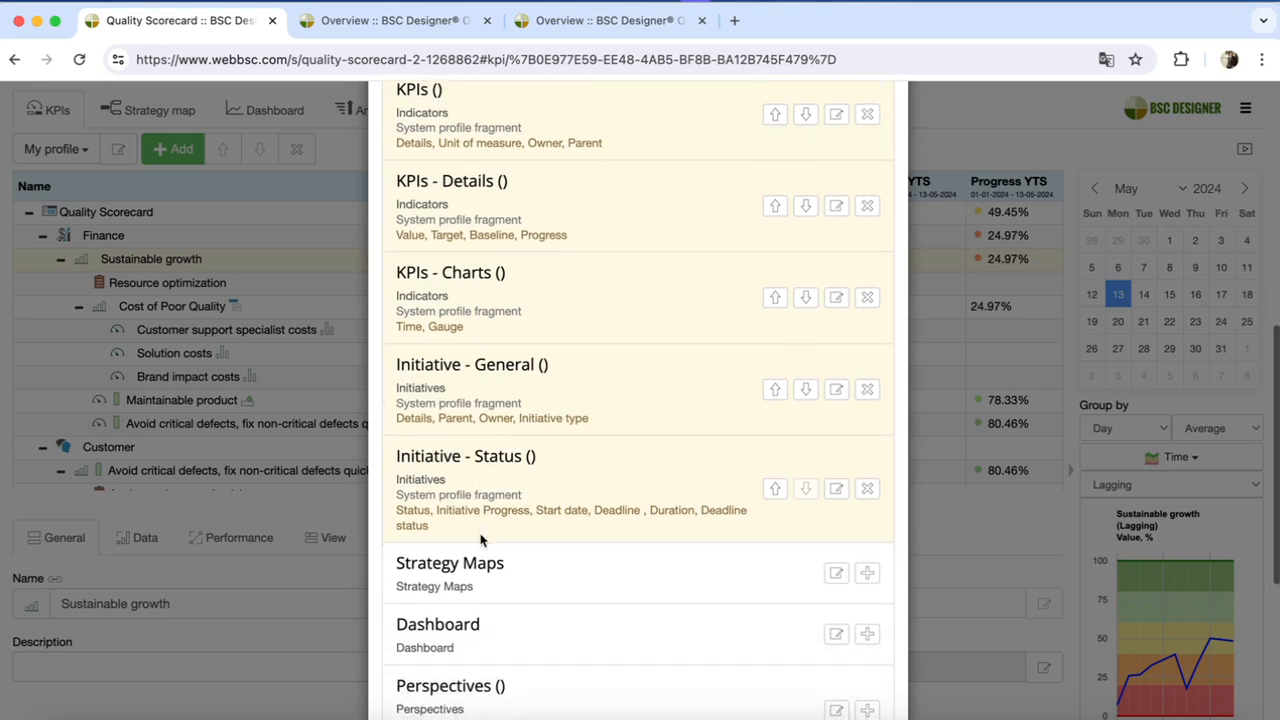
scroll(480, 540, "down", 2)
scroll(480, 540, "down", 1)
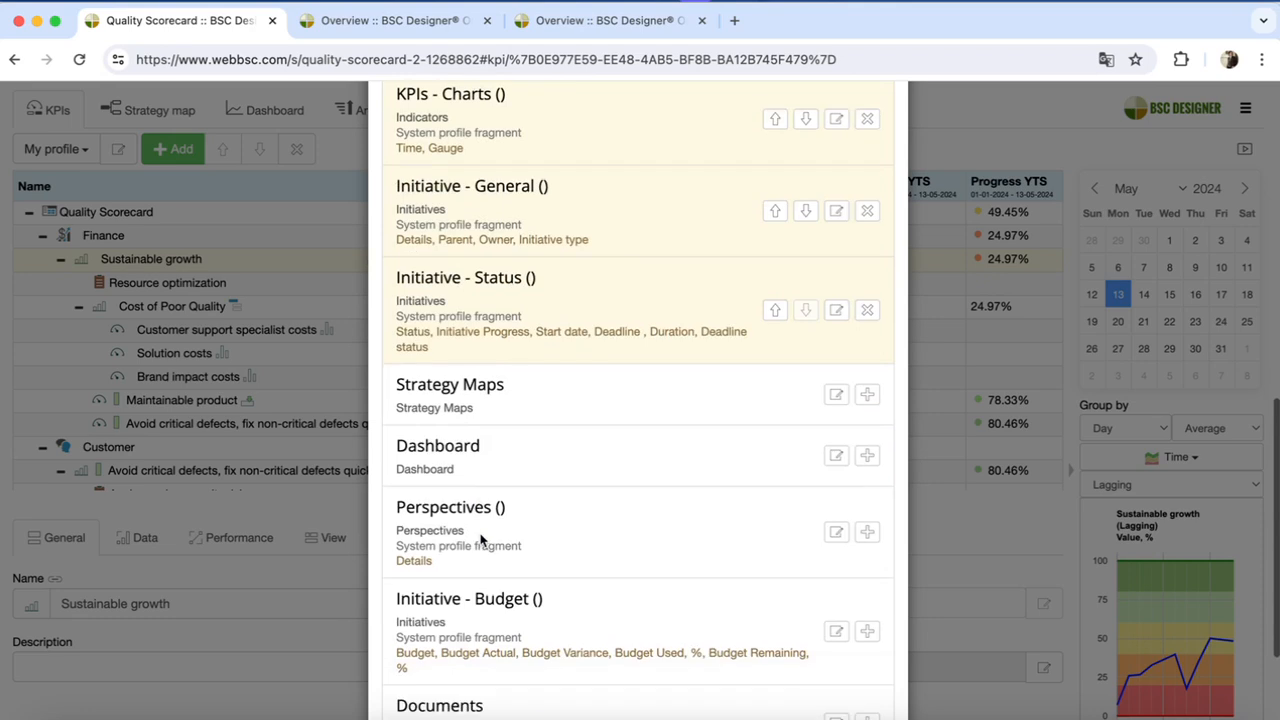
scroll(480, 540, "down", 3)
left_click(800, 667)
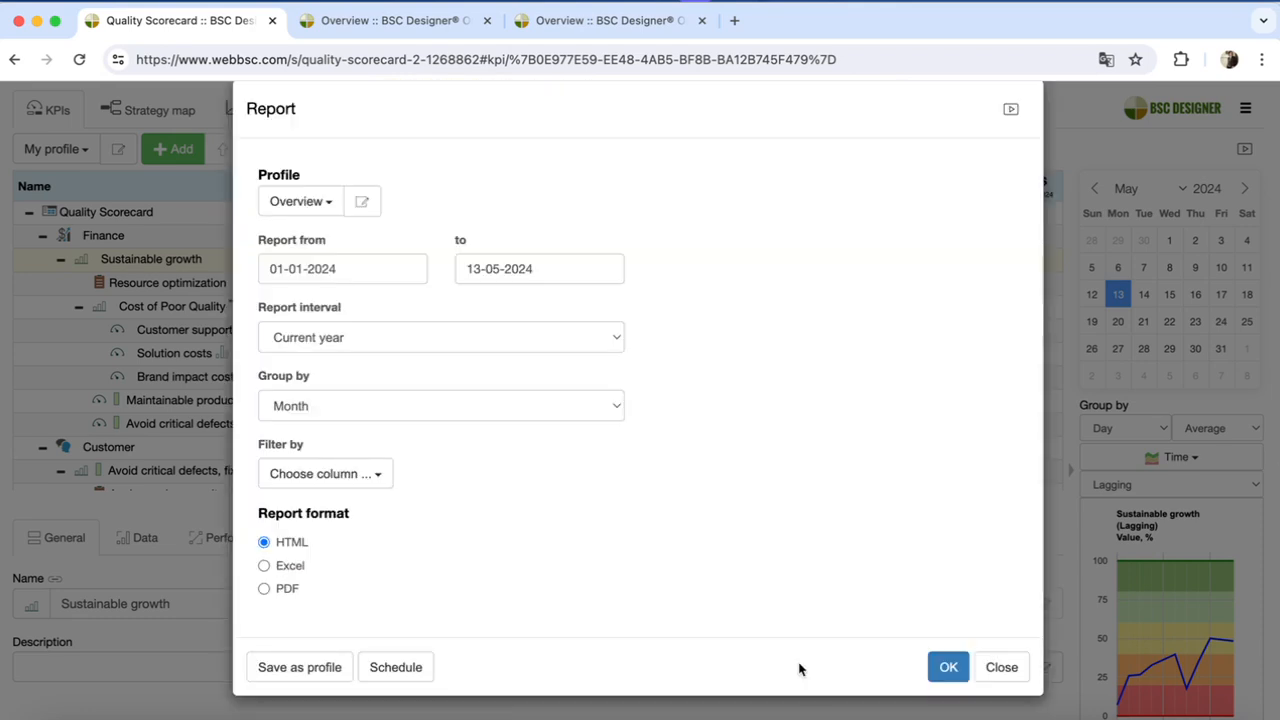
left_click(948, 667)
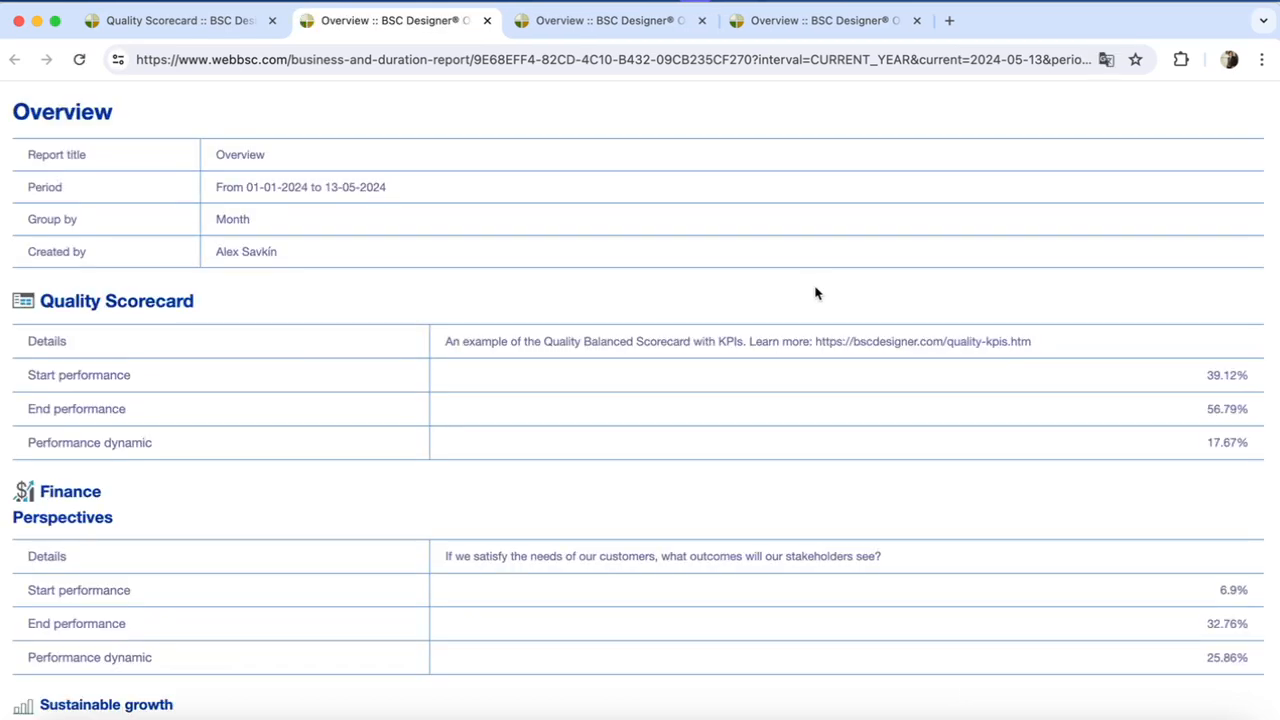
scroll(202, 357, "down", 10)
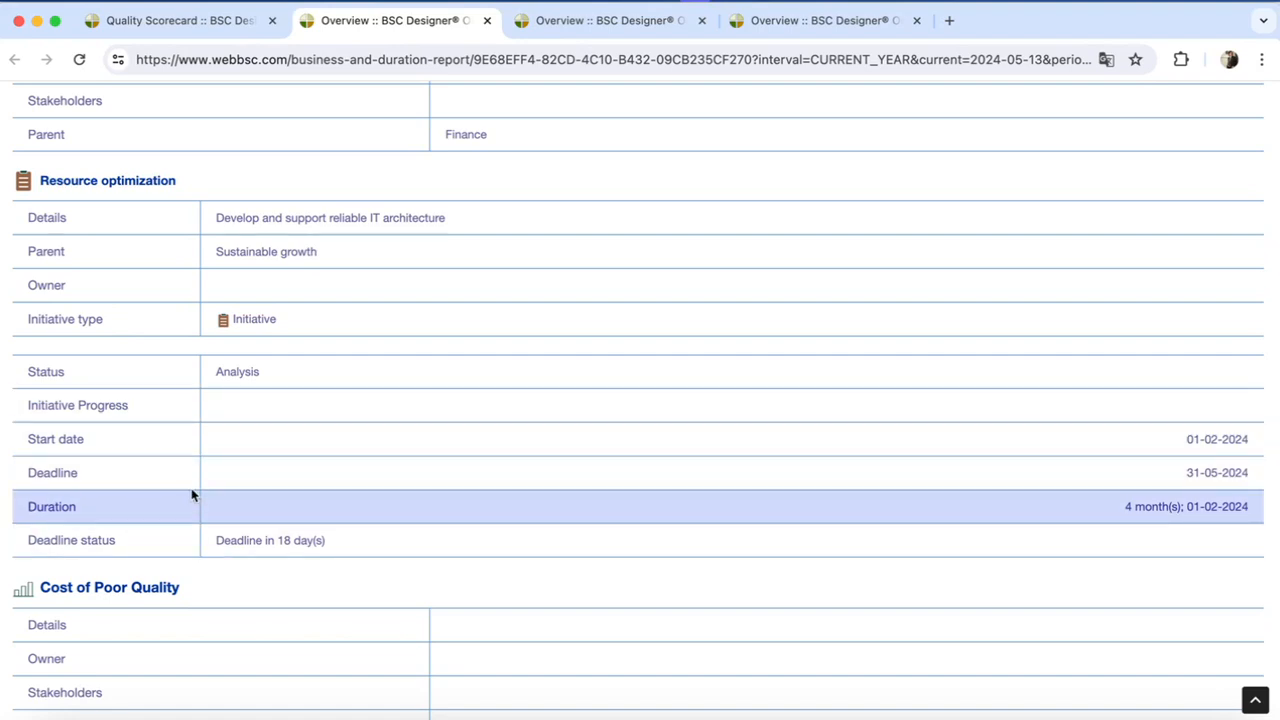
Return to the scorecard's report settings, choose the Cost of Strategy profile and open it for editing
key("super+1")
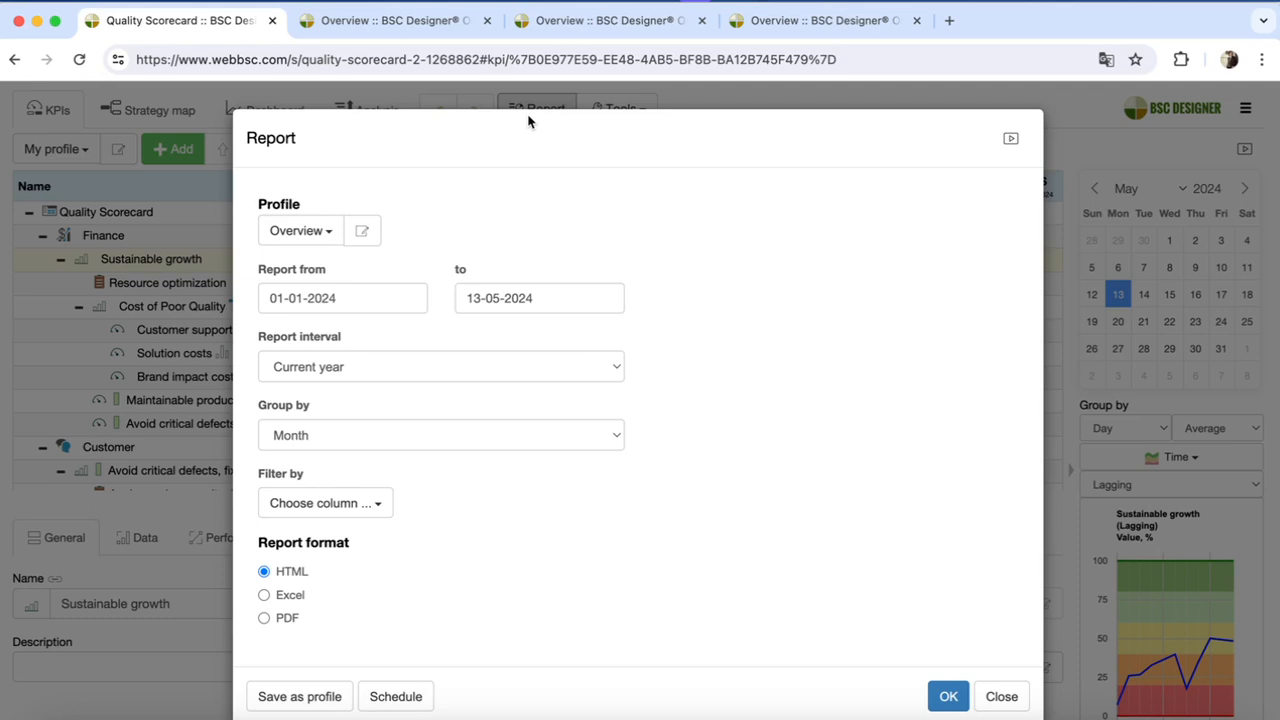
left_click(318, 224)
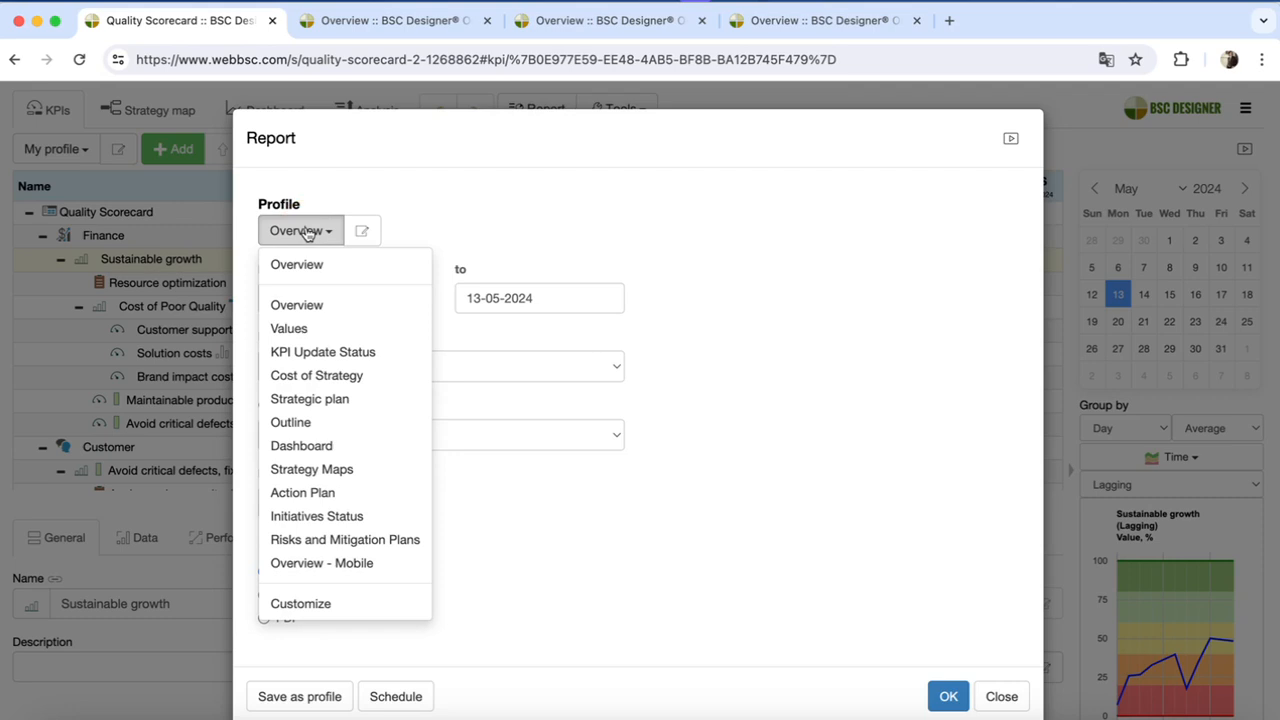
left_click(320, 375)
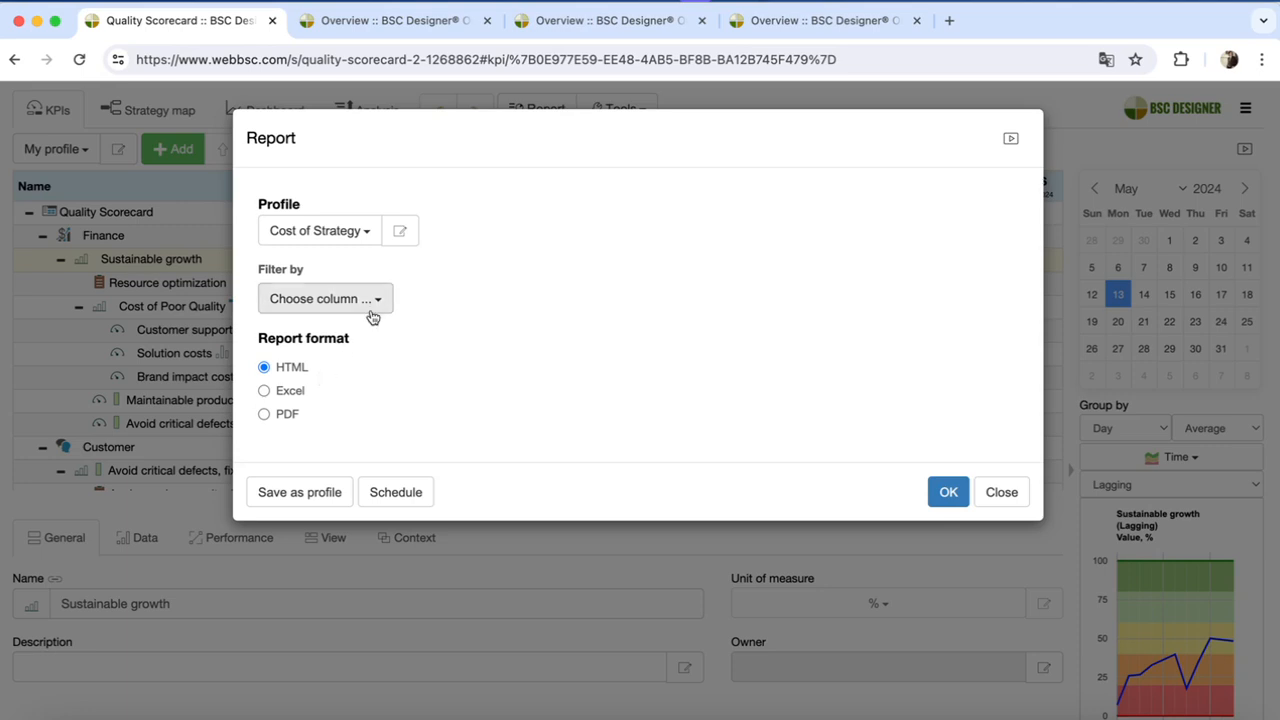
left_click(399, 230)
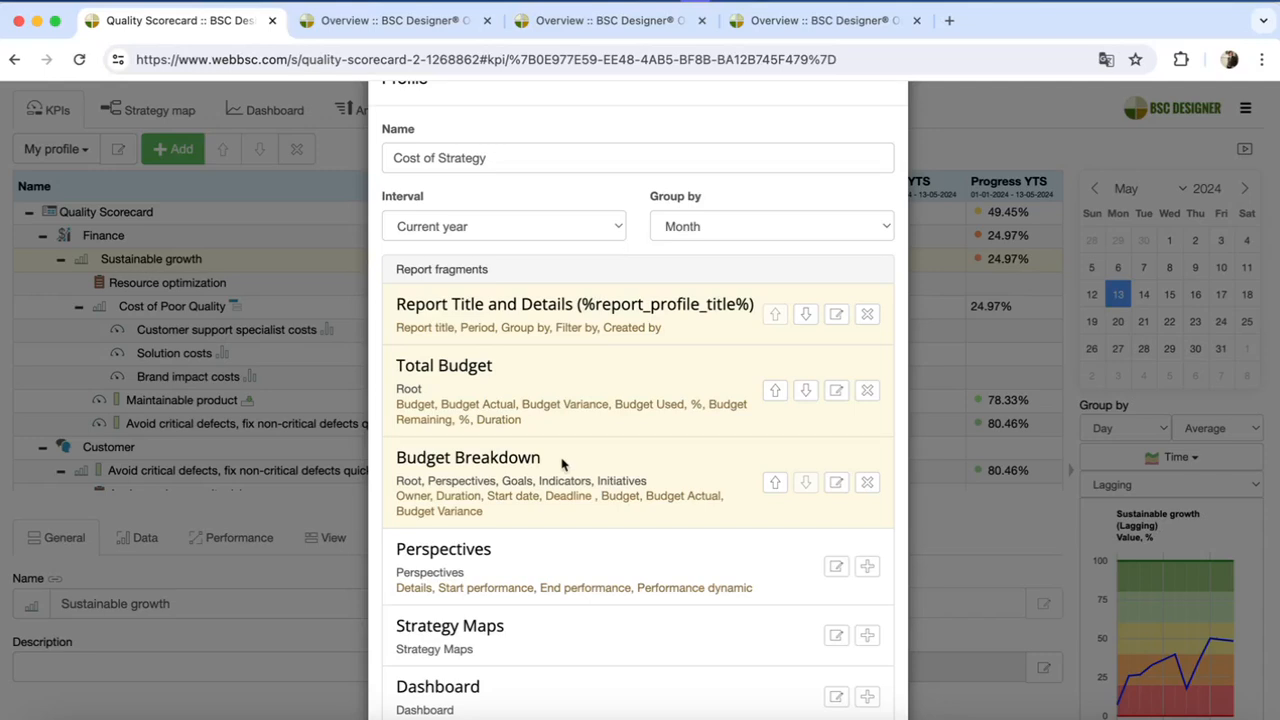
Examine the Budget Breakdown fragment's table option, the element types it applies to and its columns
left_click_drag(552, 463, 404, 458)
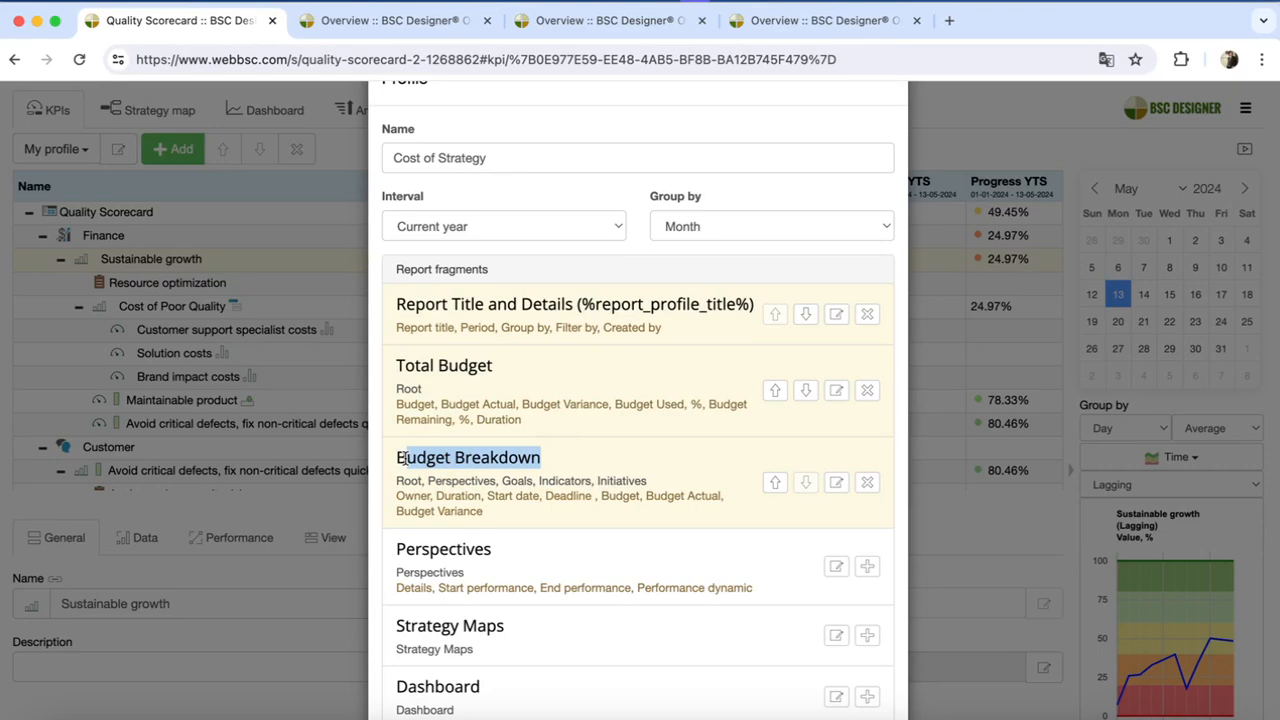
left_click(837, 485)
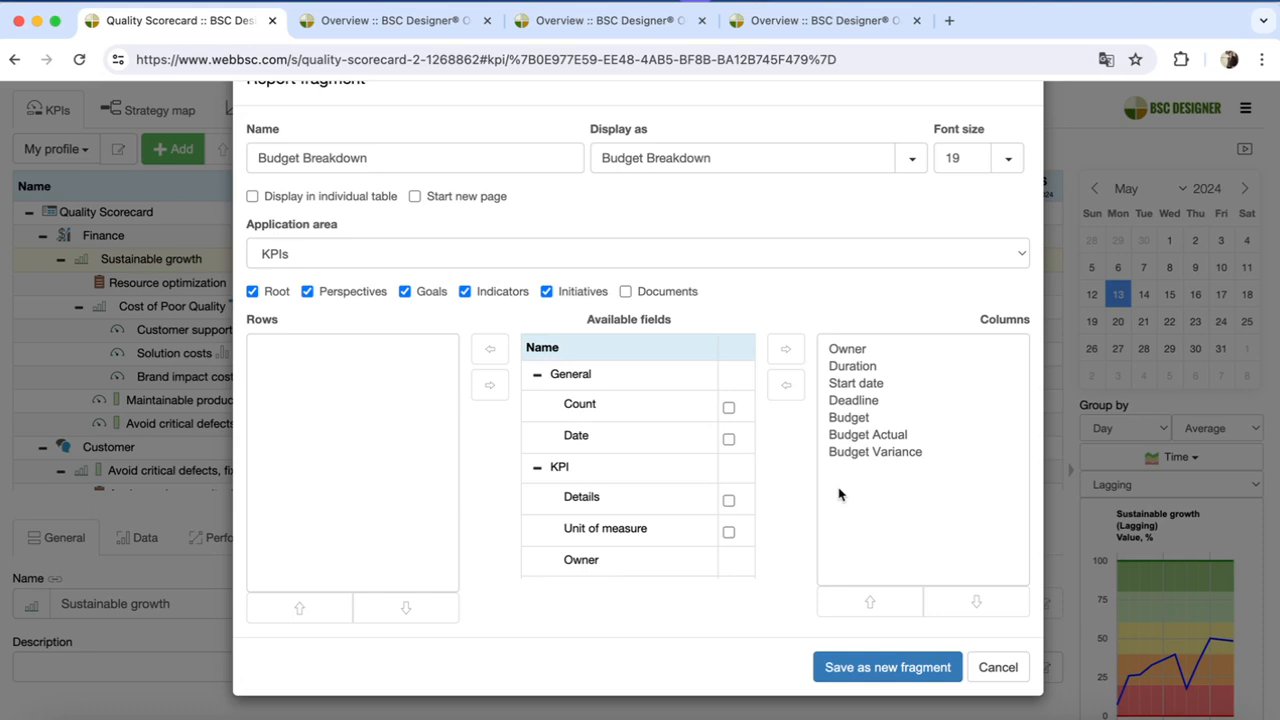
left_click_drag(247, 286, 624, 310)
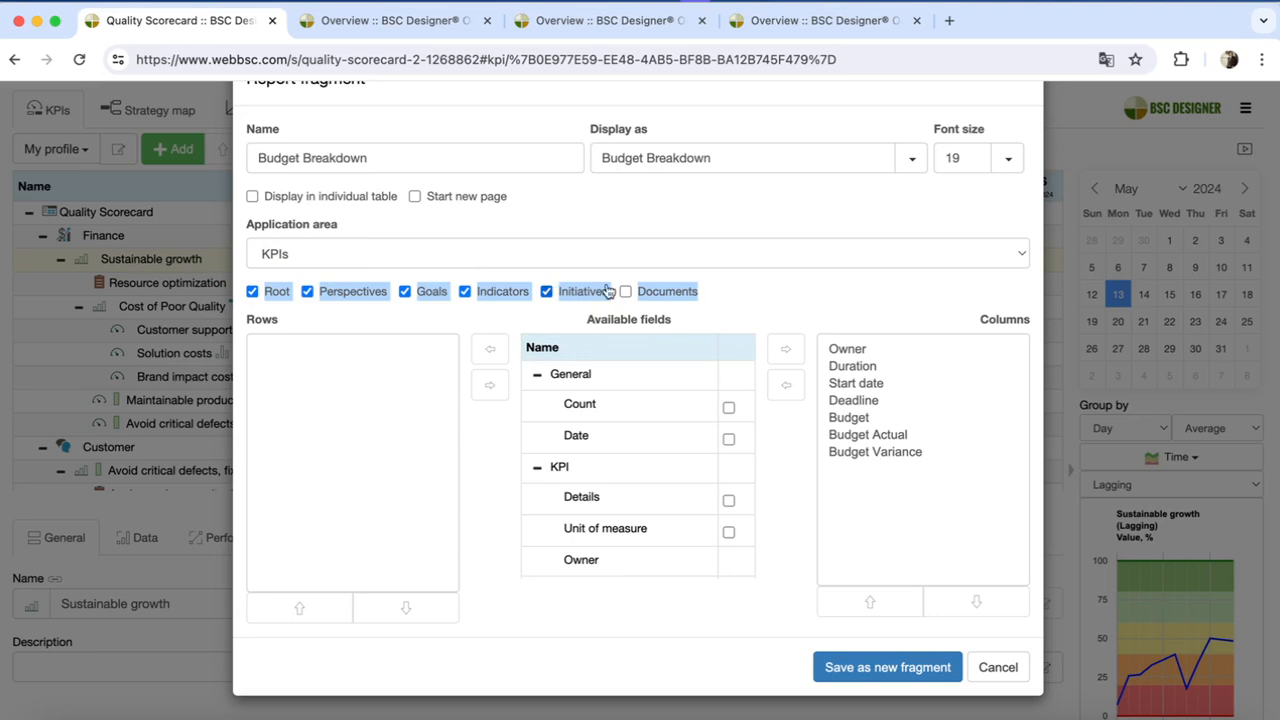
left_click(770, 296)
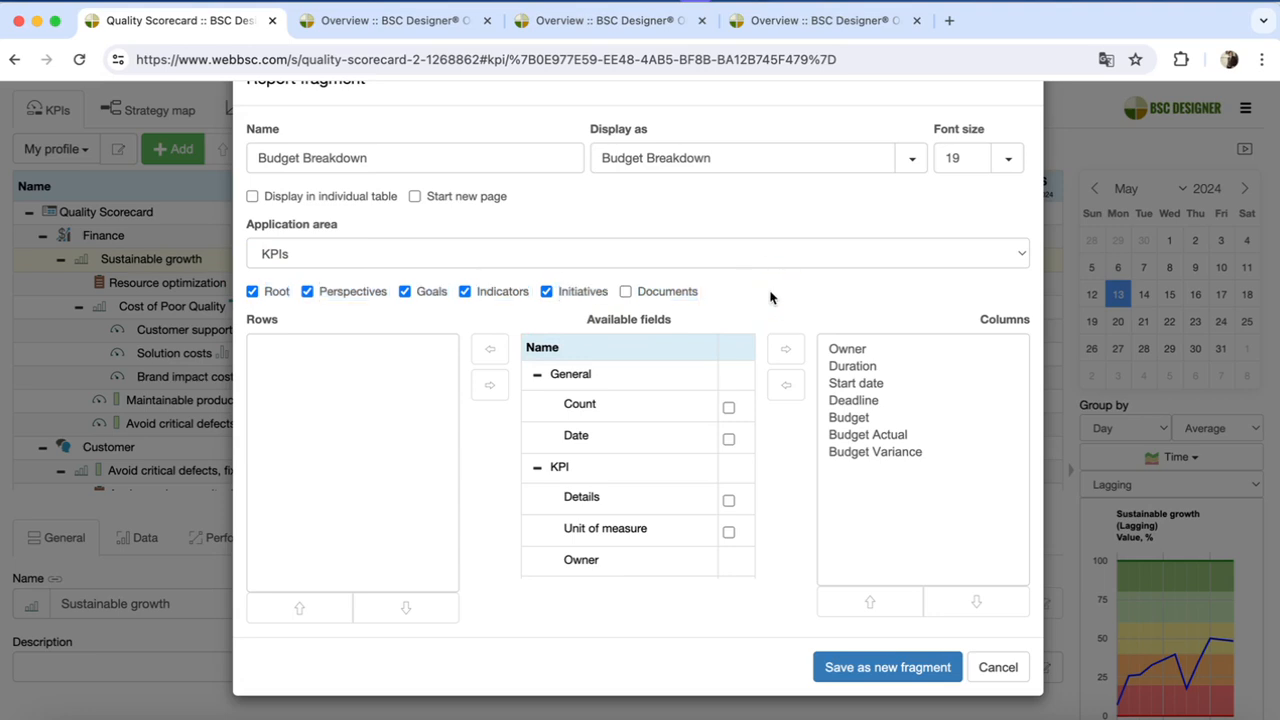
left_click(304, 210)
Generate the Cost of Strategy HTML report and examine its Budget Breakdown table
left_click(887, 667)
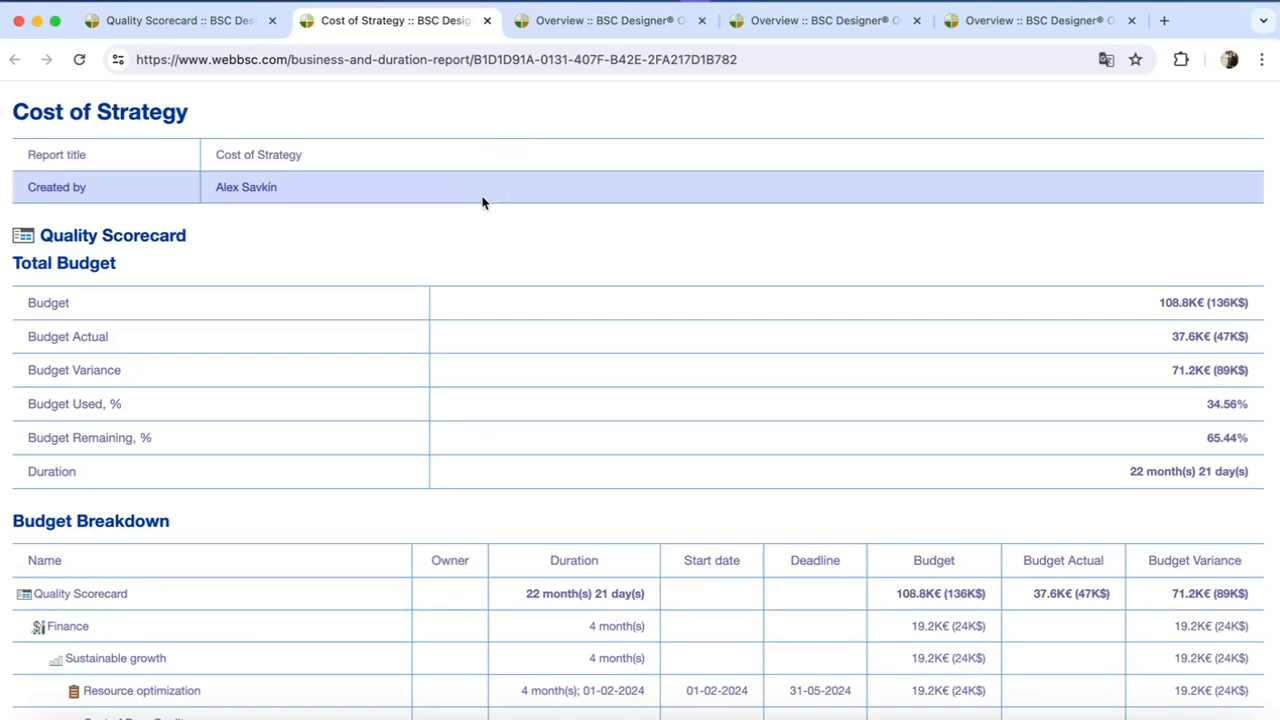
scroll(482, 203, "down", 4)
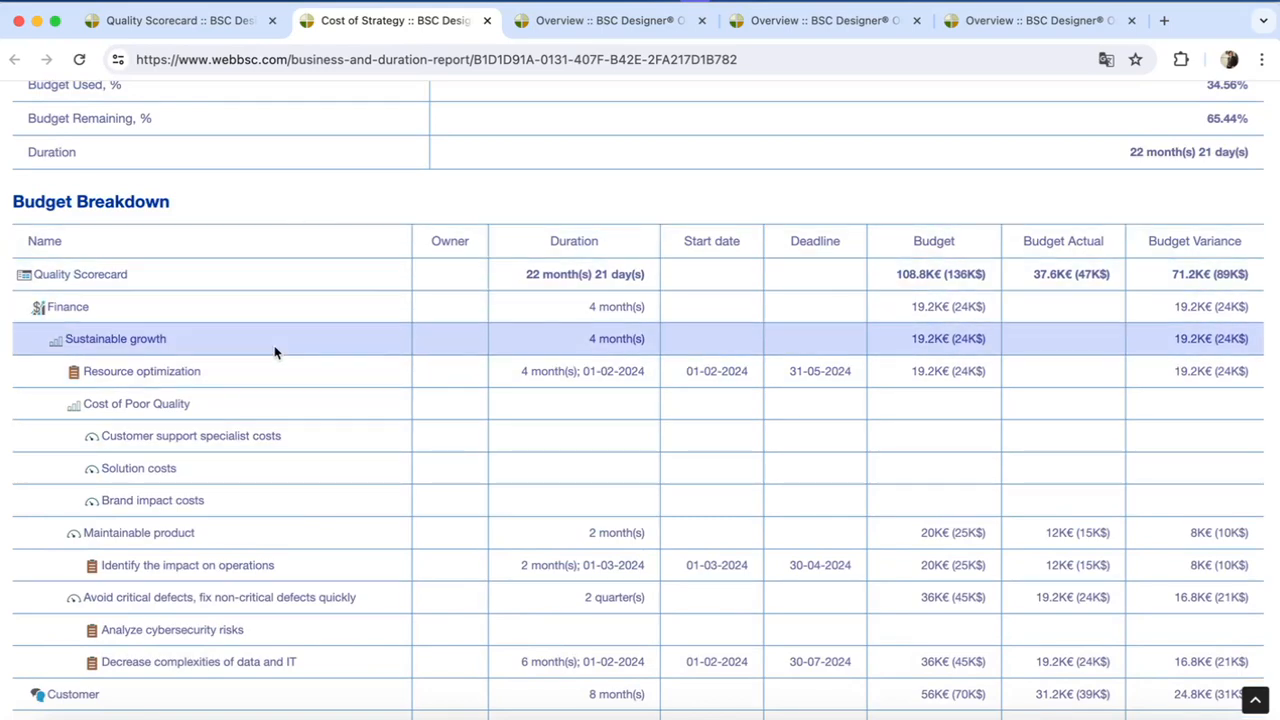
scroll(282, 503, "down", 1)
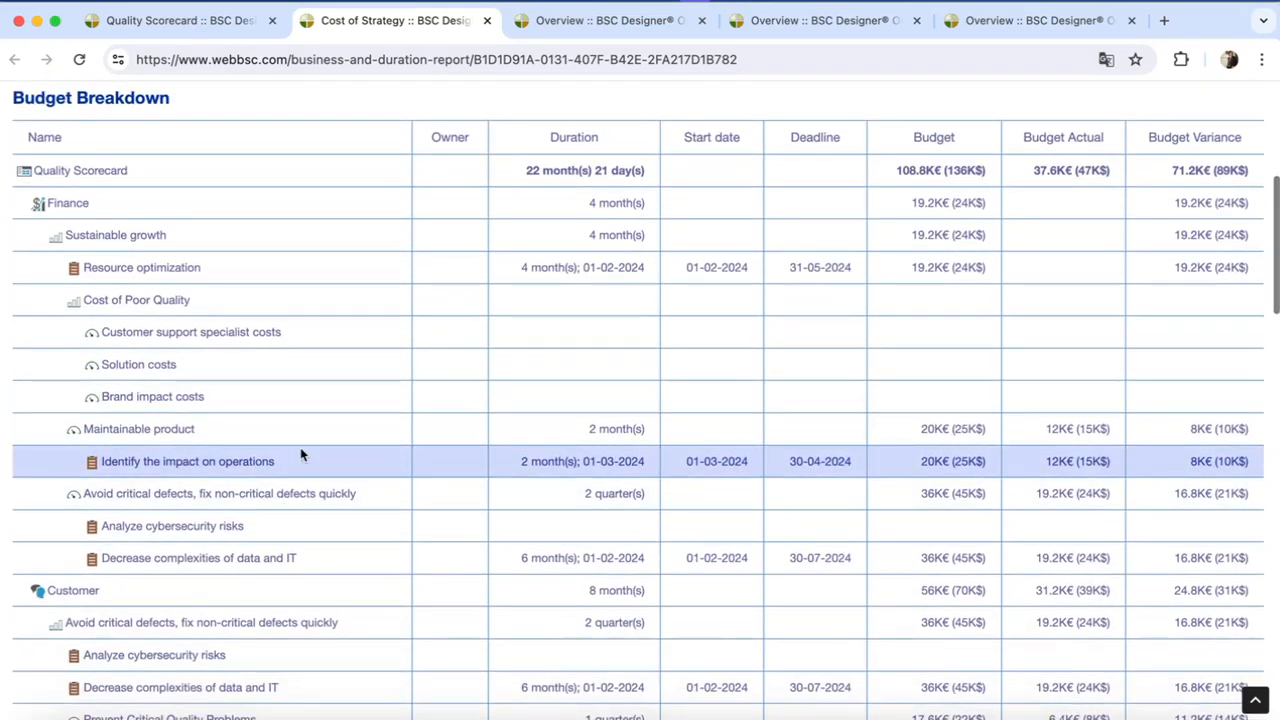
scroll(300, 449, "down", 3)
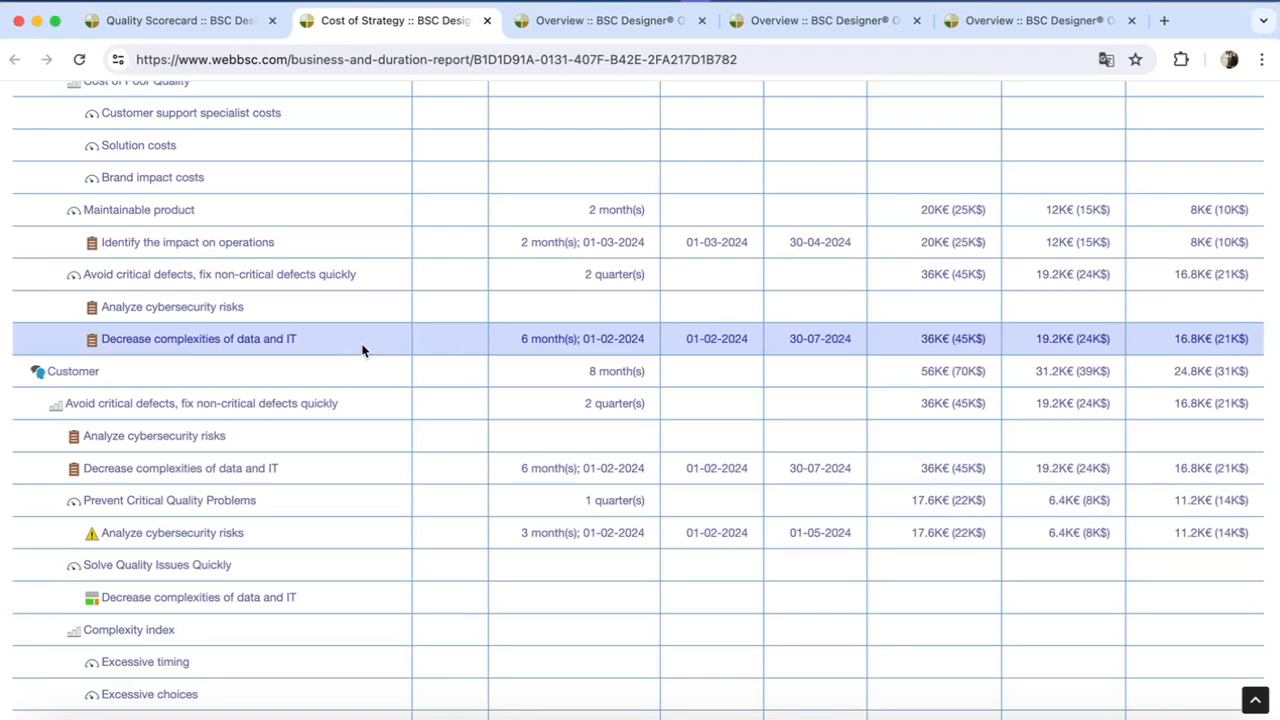